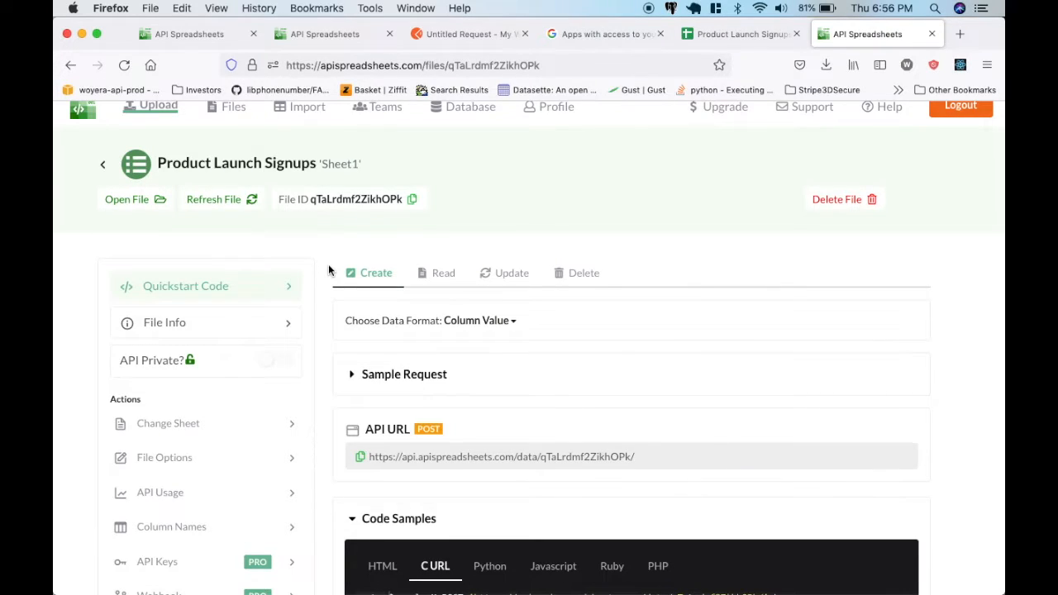
Look over the Product Launch Signups sheet in Google Sheets and return to its API Spreadsheets file page.
scroll(329, 270, down, 1)
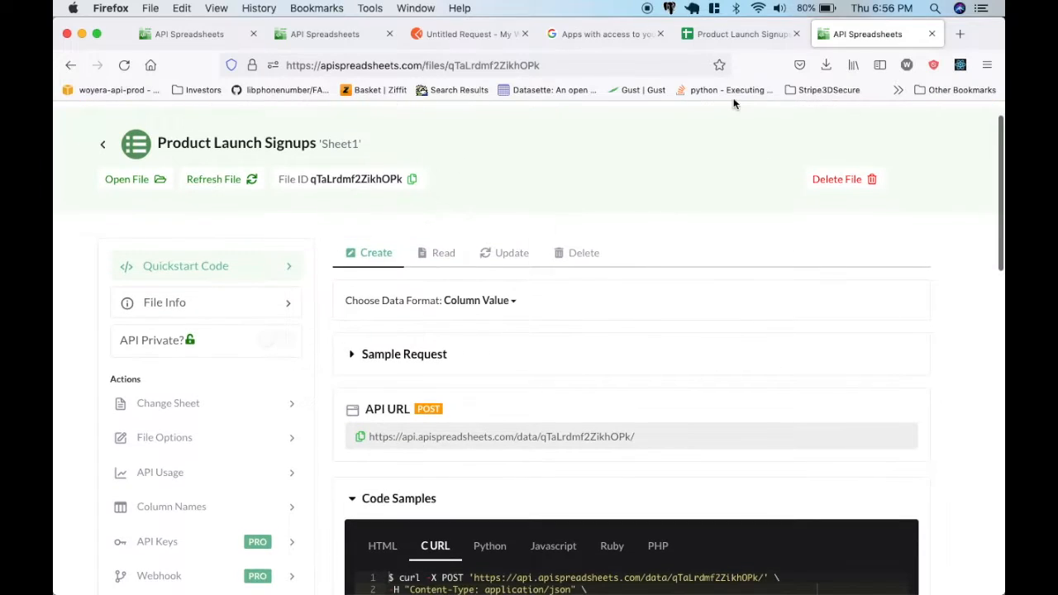
click(727, 34)
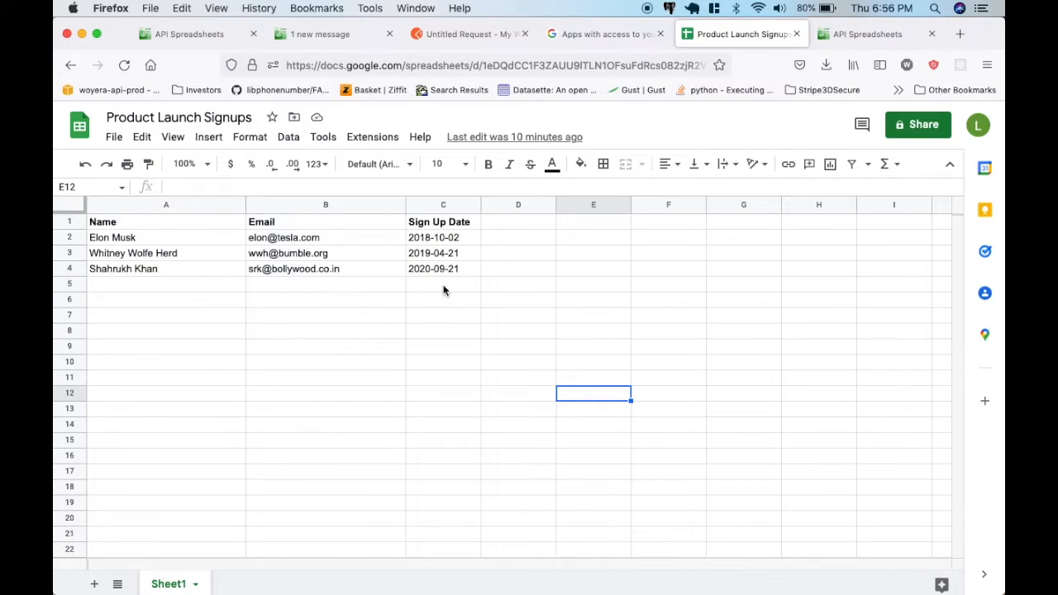
click(855, 39)
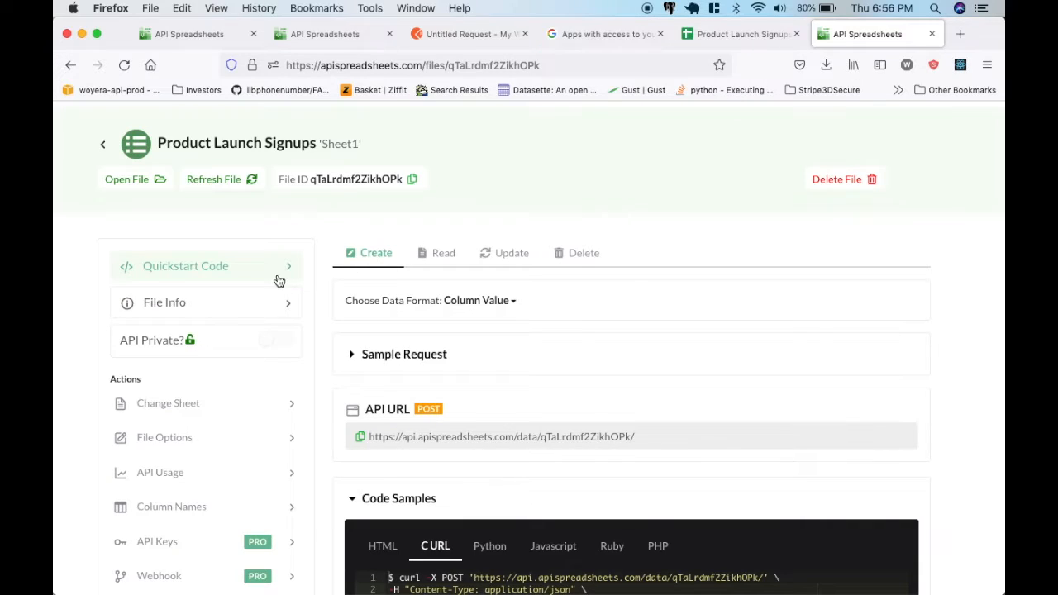
Browse the Create code samples for Javascript, Ruby, PHP and HTML.
scroll(349, 245, down, 1)
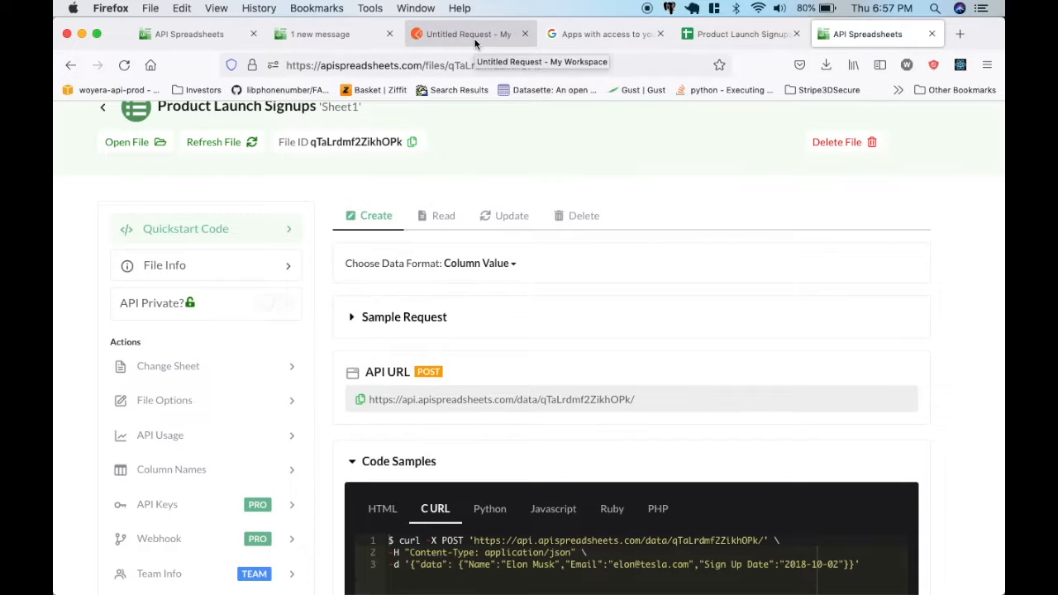
scroll(386, 472, down, 2)
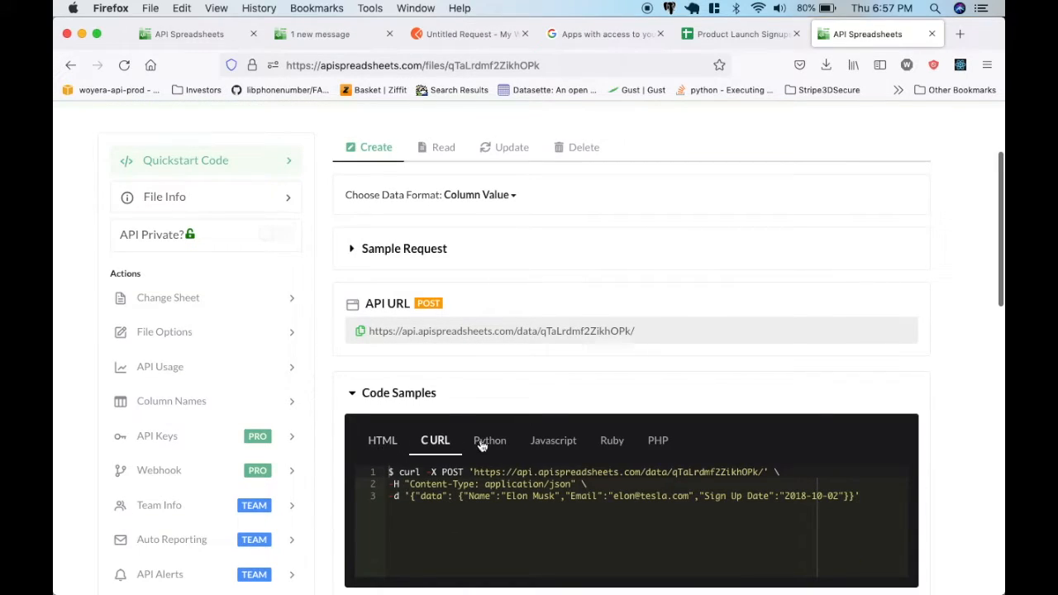
click(553, 441)
click(612, 440)
click(658, 440)
click(382, 440)
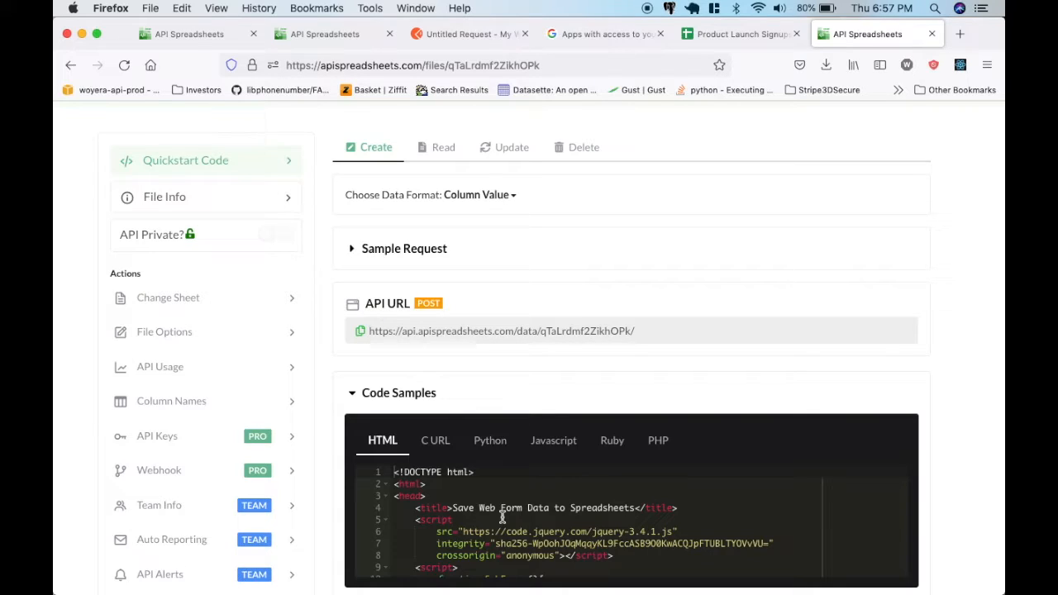
Examine the file's POST API URL, highlighting the file ID at its end.
scroll(502, 517, up, 1)
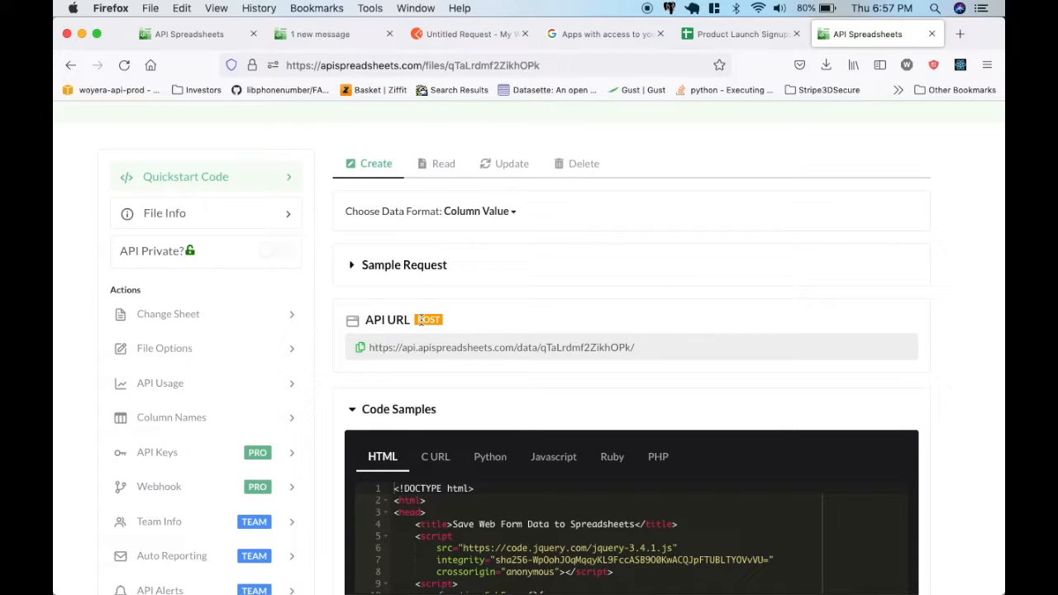
scroll(417, 314, up, 3)
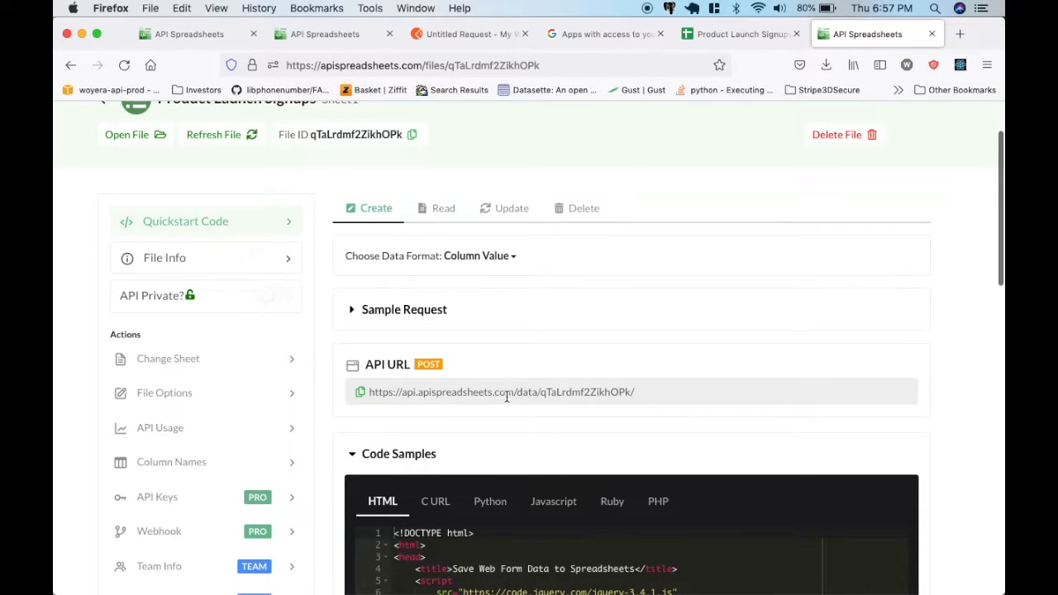
drag(542, 392, 630, 392)
scroll(581, 346, up, 1)
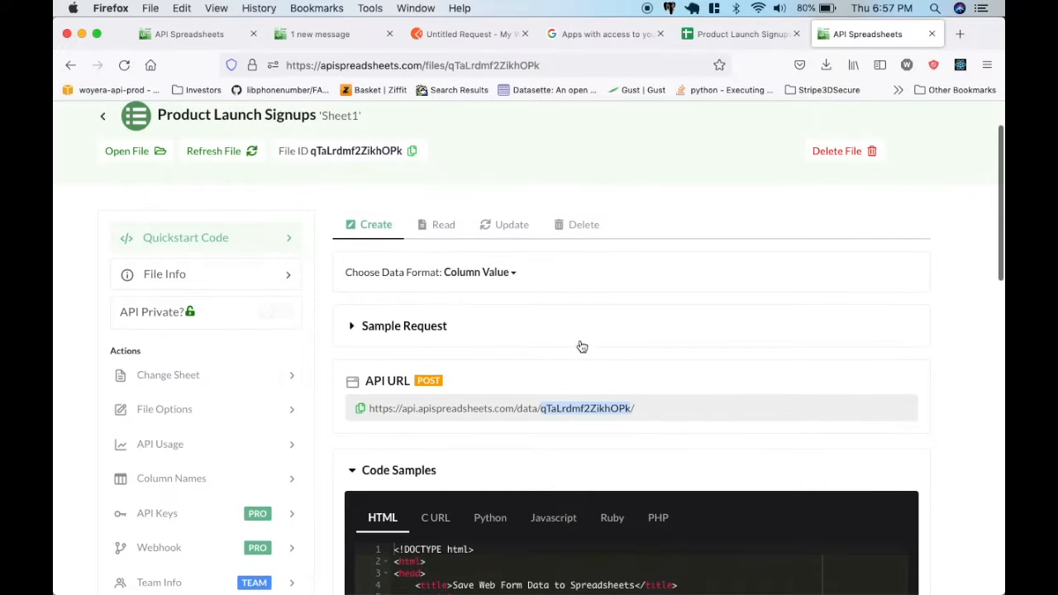
click(426, 407)
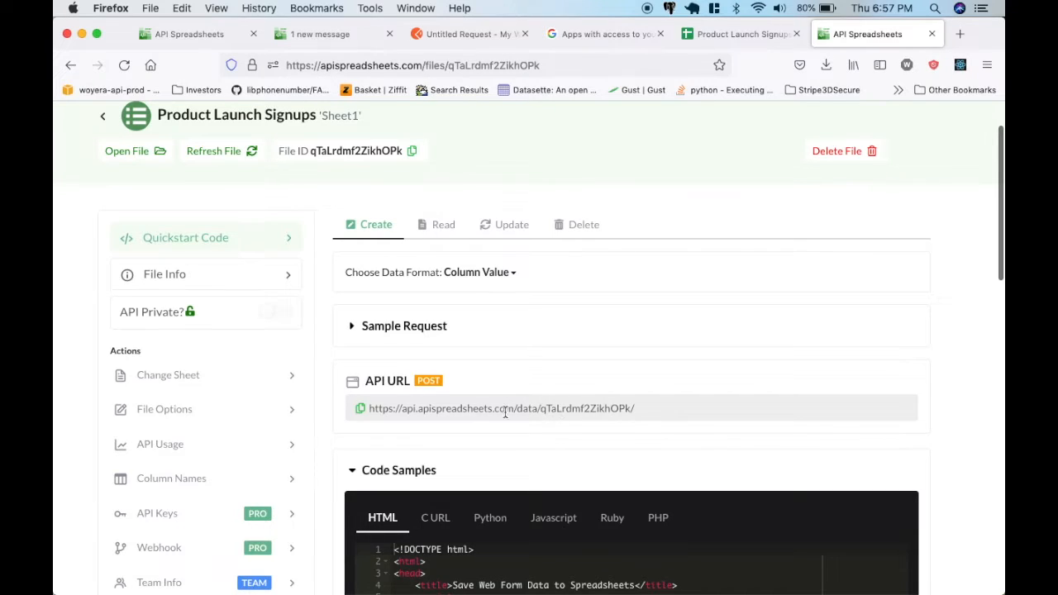
Copy the file's API URL and enter it as the URL of a POST request in Postman.
click(362, 408)
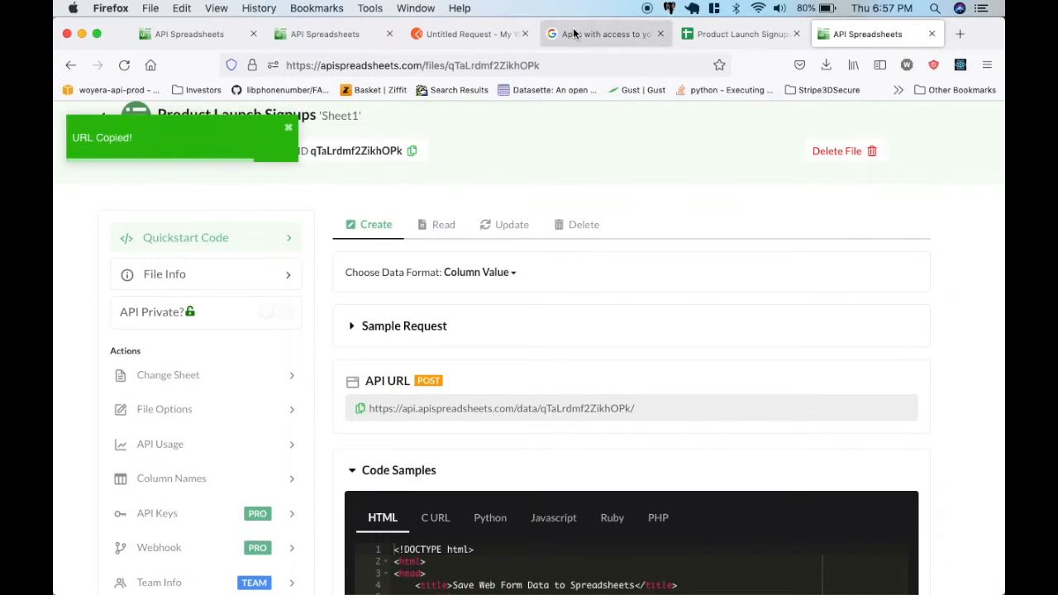
click(476, 33)
click(120, 224)
click(143, 283)
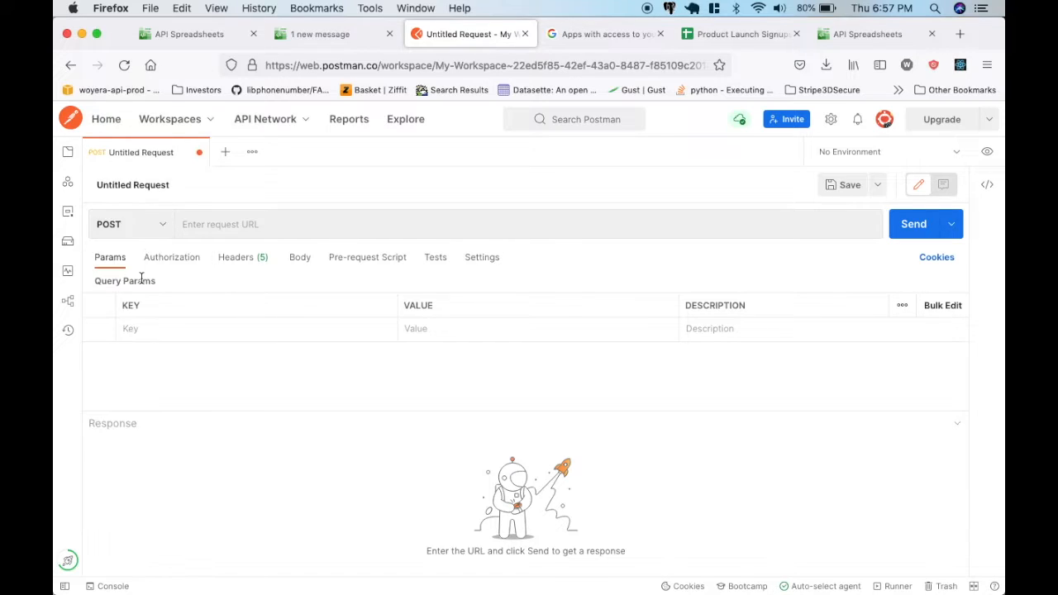
click(253, 224)
key(ctrl+v)
Switch back to API Spreadsheets and expand the sample request for the Column Value format.
click(847, 38)
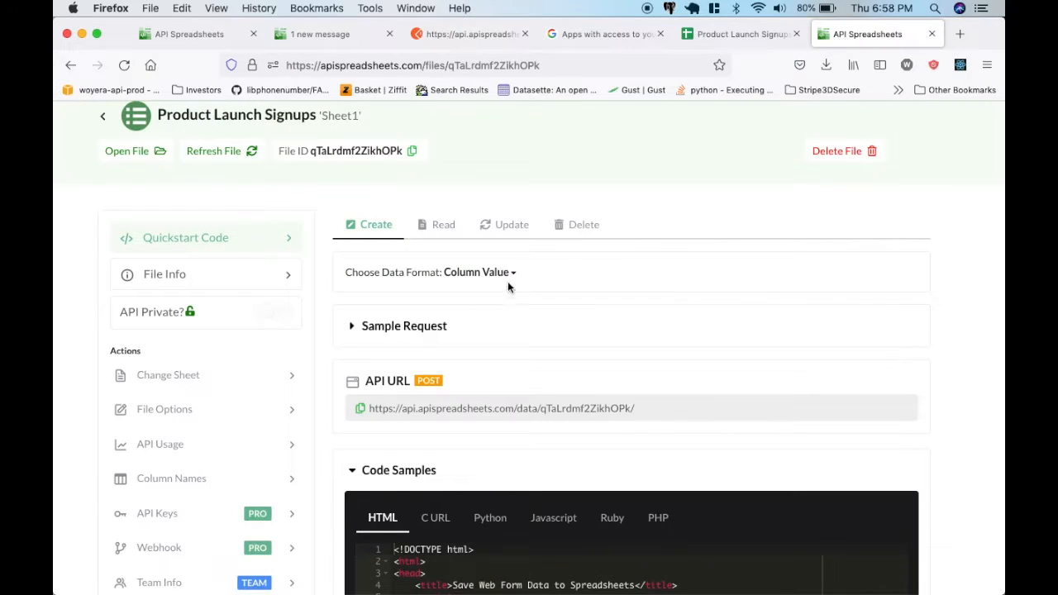
click(419, 326)
scroll(413, 347, down, 1)
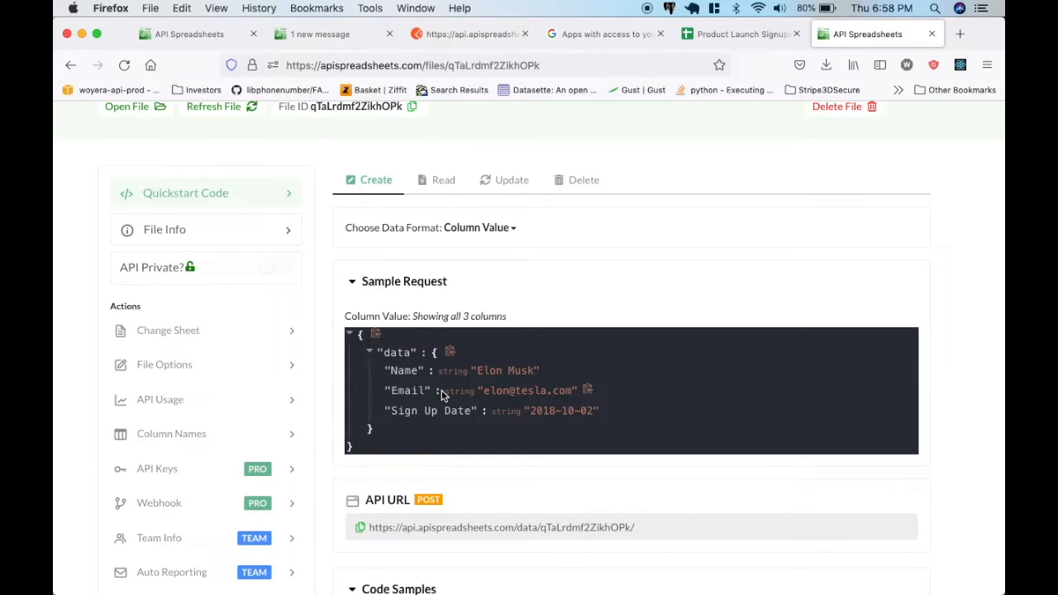
Compare the sample request in the Row and Column data formats and return it to Column Value.
click(494, 228)
click(468, 279)
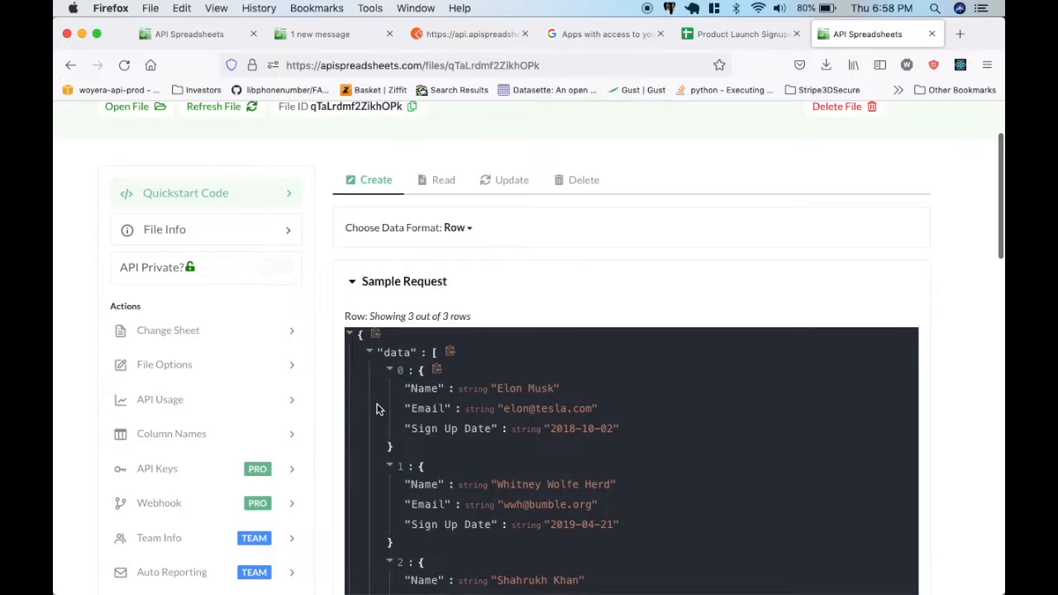
scroll(385, 347, down, 4)
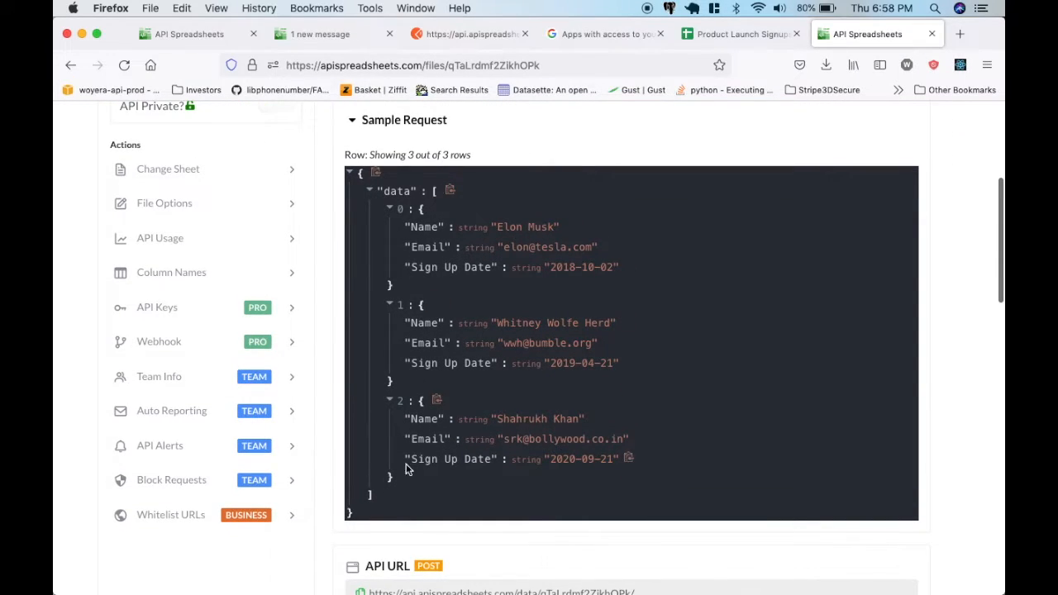
scroll(398, 362, up, 2)
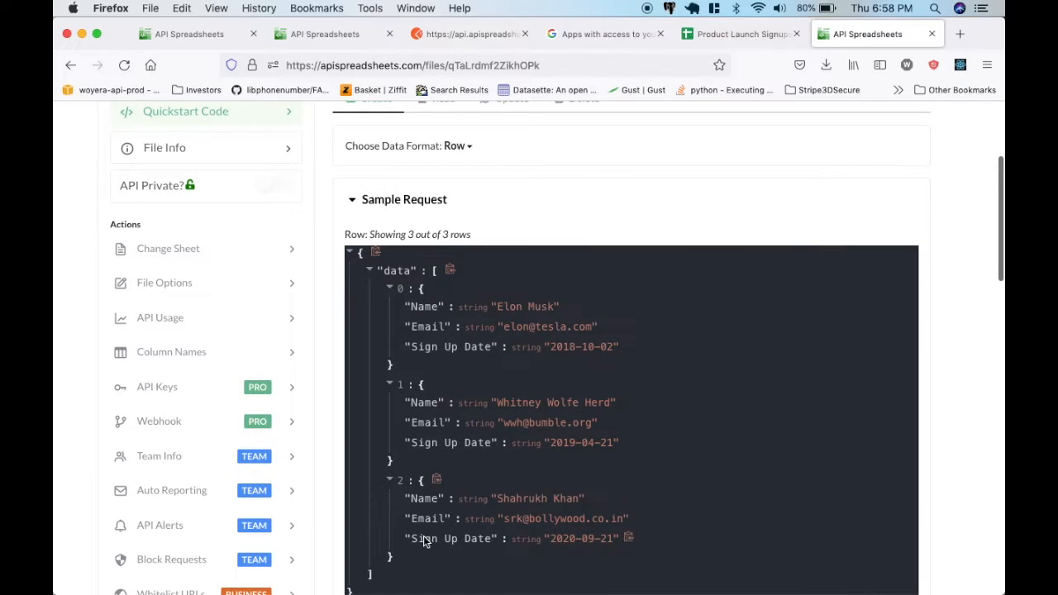
click(460, 146)
click(470, 219)
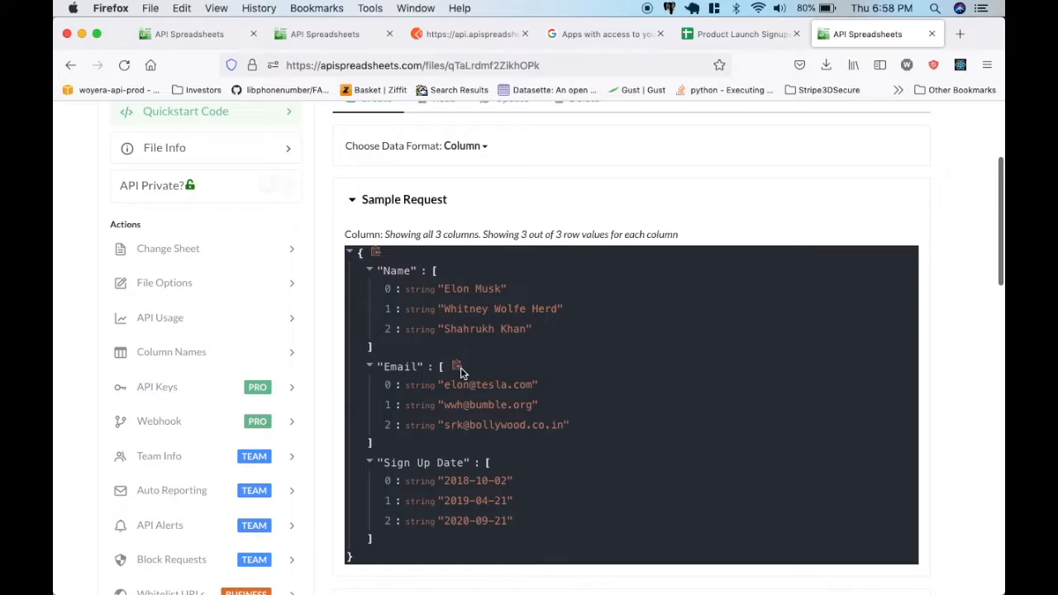
scroll(405, 394, up, 1)
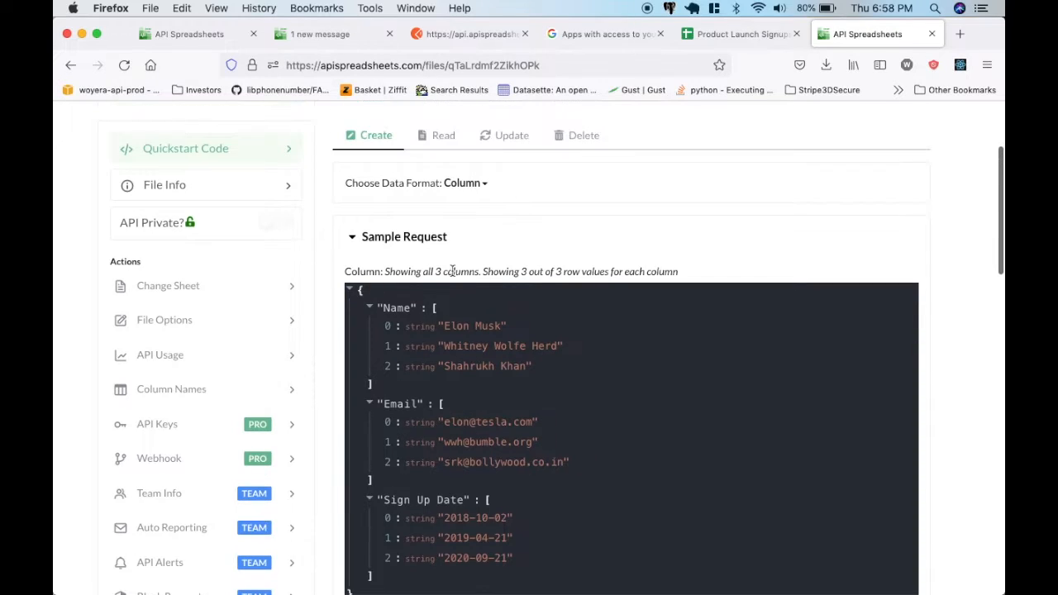
click(483, 188)
click(488, 207)
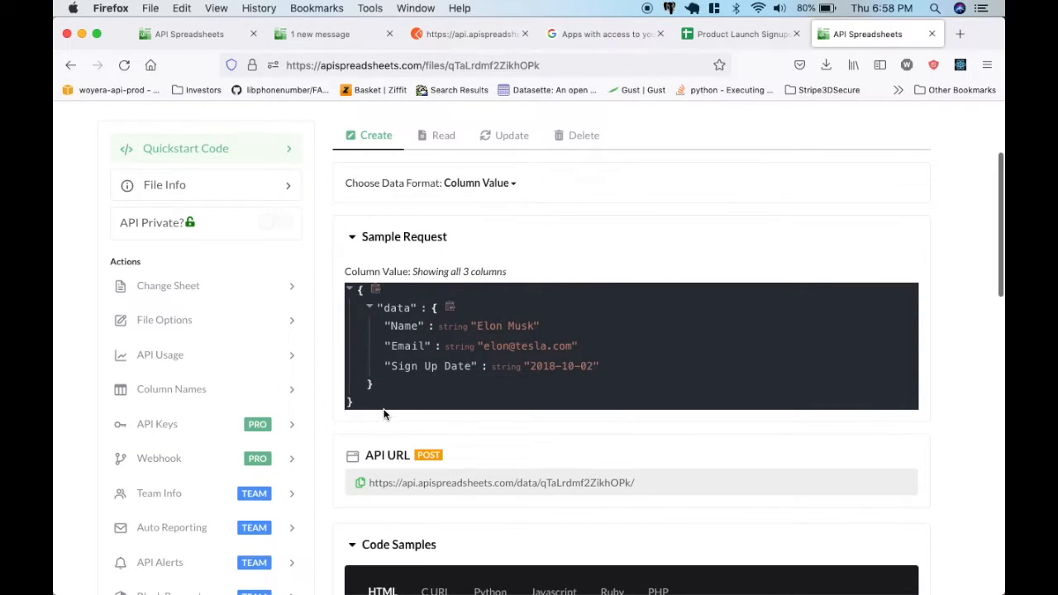
In Postman, set the request body to raw JSON and paste in the Column Value sample from API Spreadsheets.
click(488, 33)
click(300, 257)
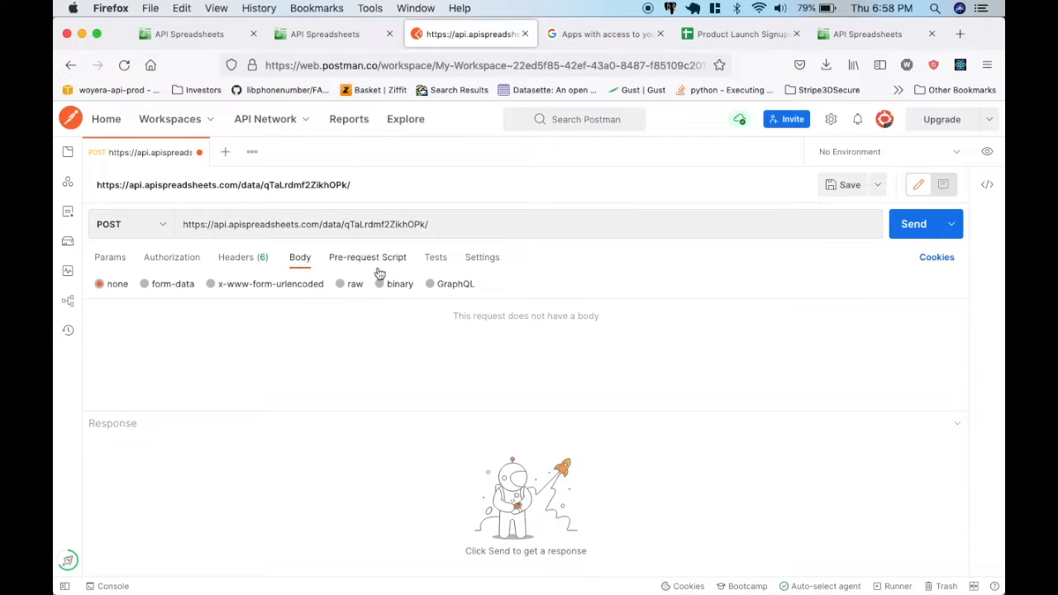
click(341, 283)
click(497, 284)
click(514, 354)
click(839, 34)
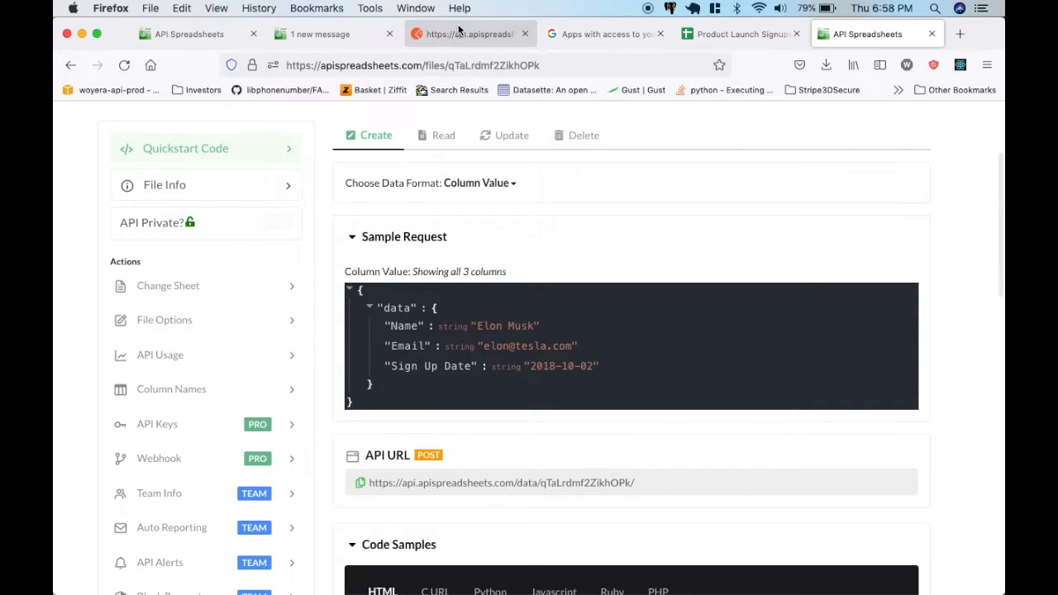
click(510, 33)
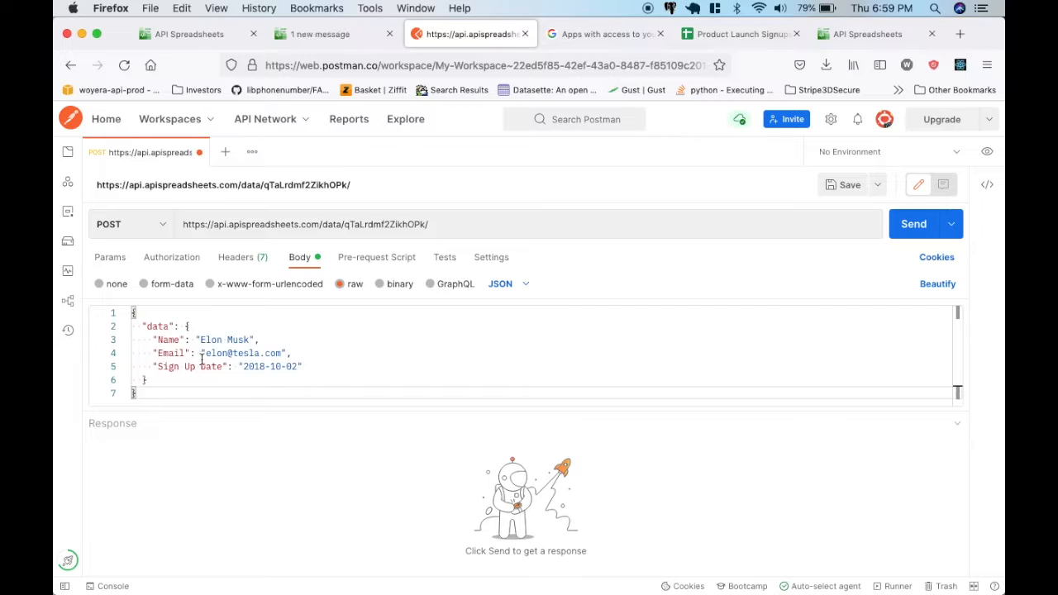
Change the Name in the request body to Bill Gates and fill in his email in the Email field.
drag(198, 340, 281, 353)
text(Bill Gates",     "Email": ")
Set the Sign Up Date in the request body to 2022-05-01.
click(262, 369)
key(BackSpace)
key(BackSpace)
text(20)
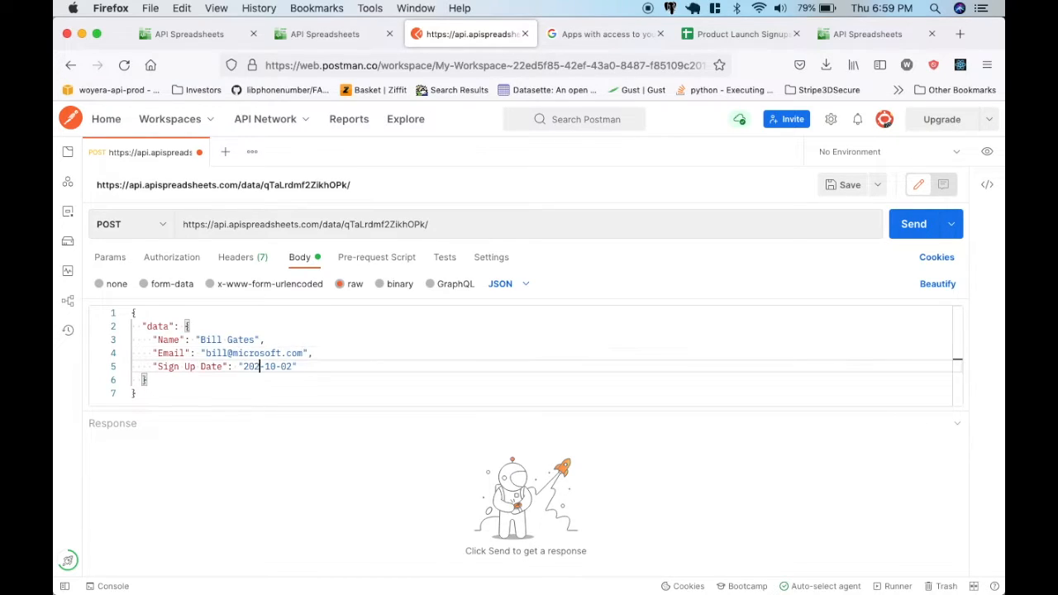
click(279, 367)
key(BackSpace)
key(BackSpace)
text(05)
key(Right)
key(Right)
key(Right)
key(BackSpace)
text(1)
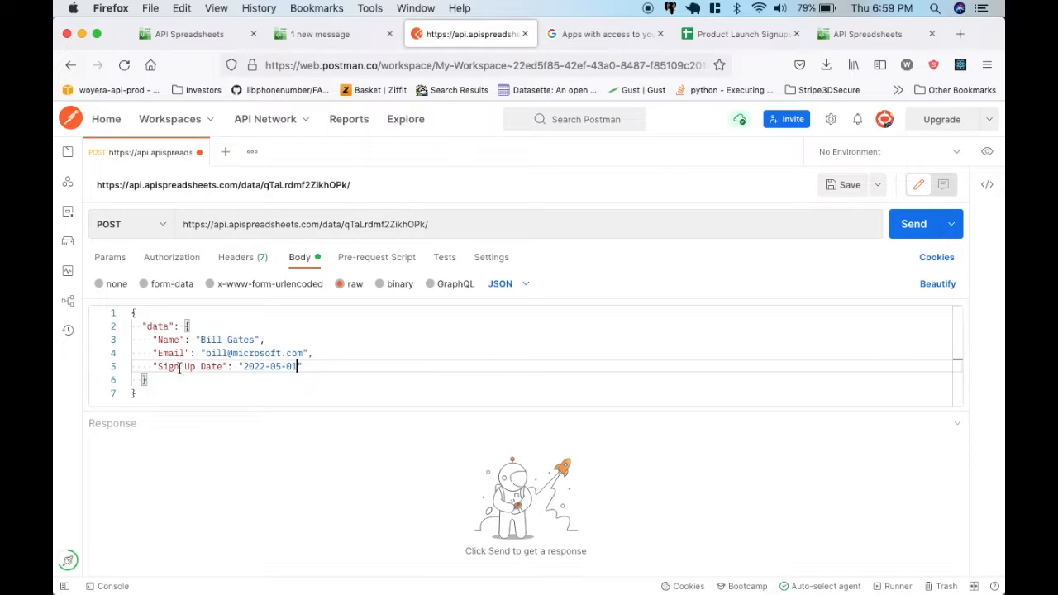
Send the POST request and check the response status and the new row in the Product Launch Signups sheet.
click(913, 225)
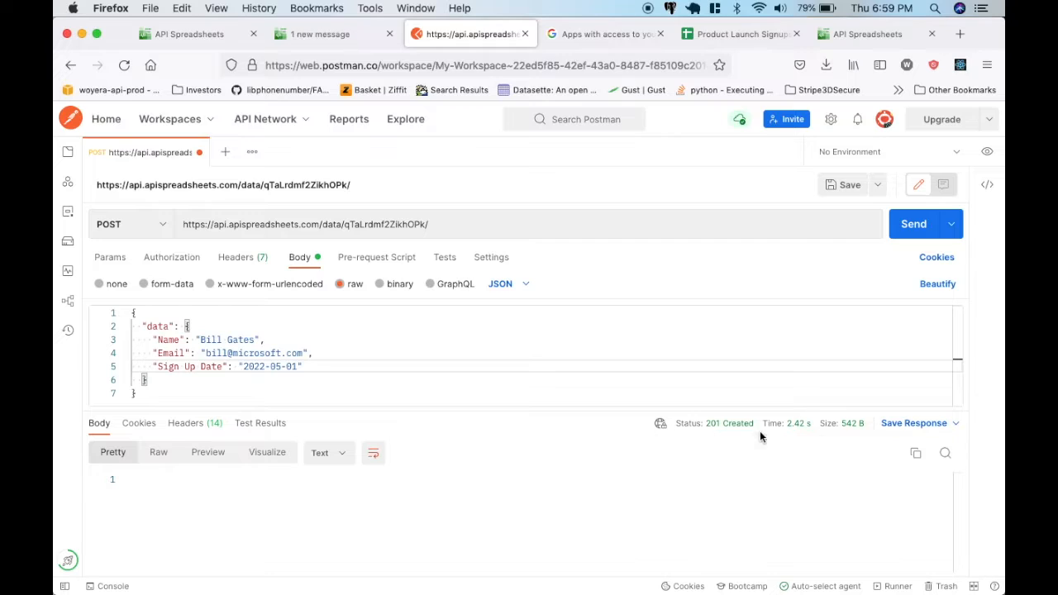
mouse_move(751, 432)
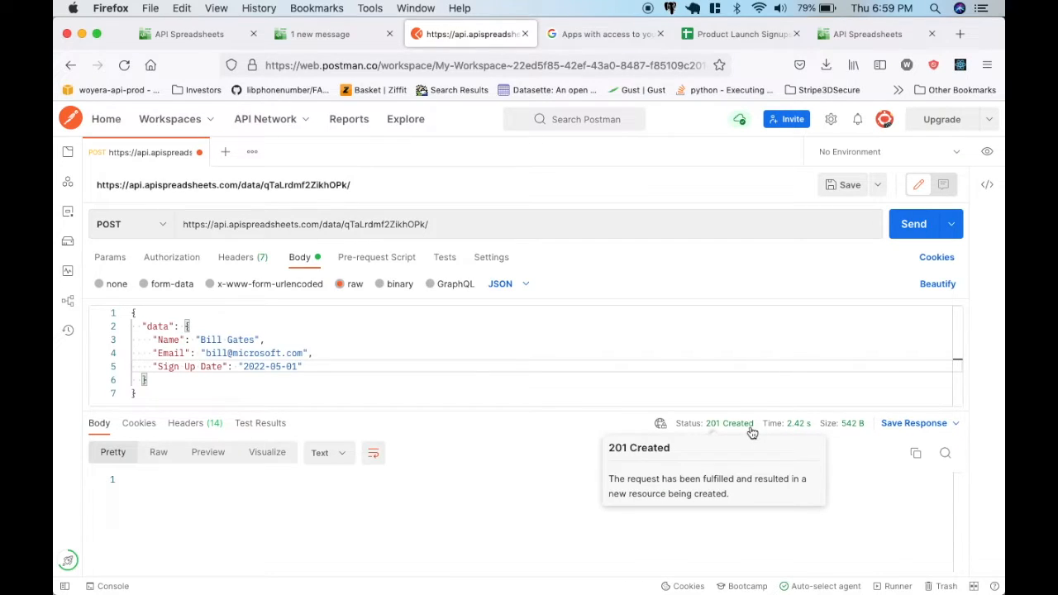
click(742, 34)
click(142, 285)
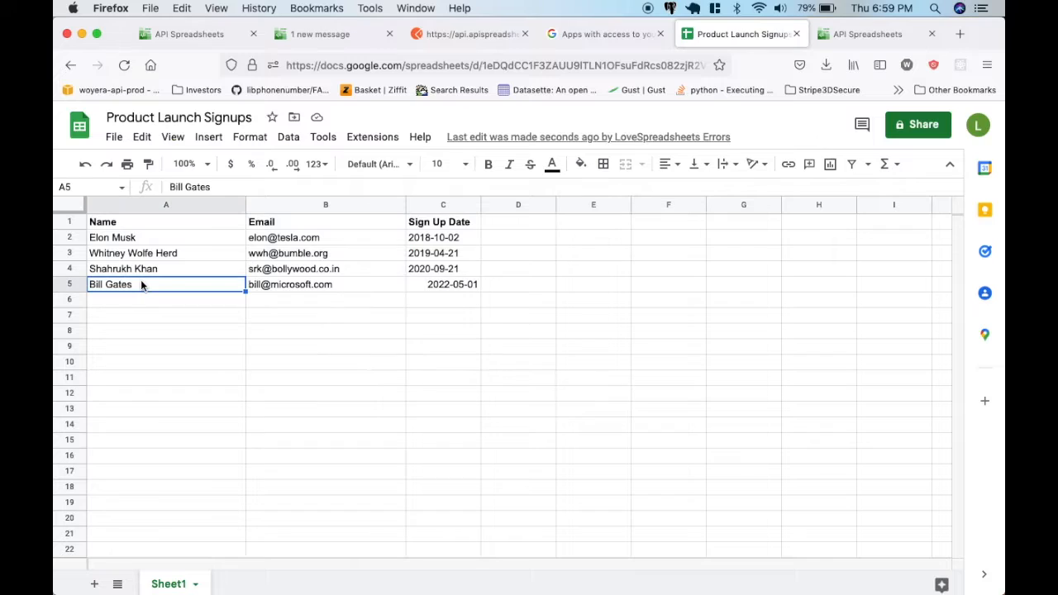
click(305, 281)
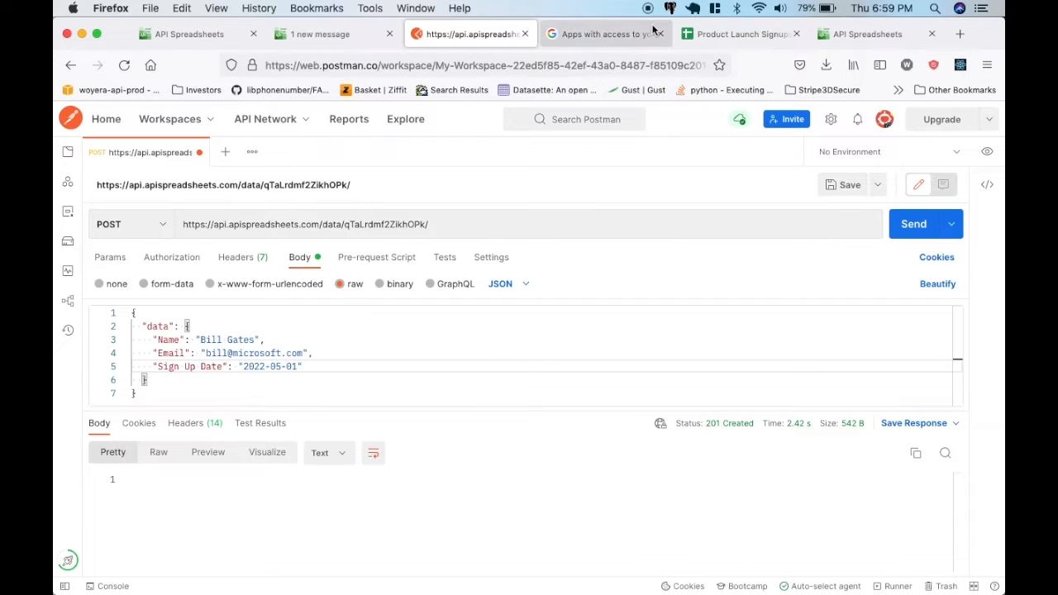
Return to the API Spreadsheets file page and set the data format to Row.
click(210, 37)
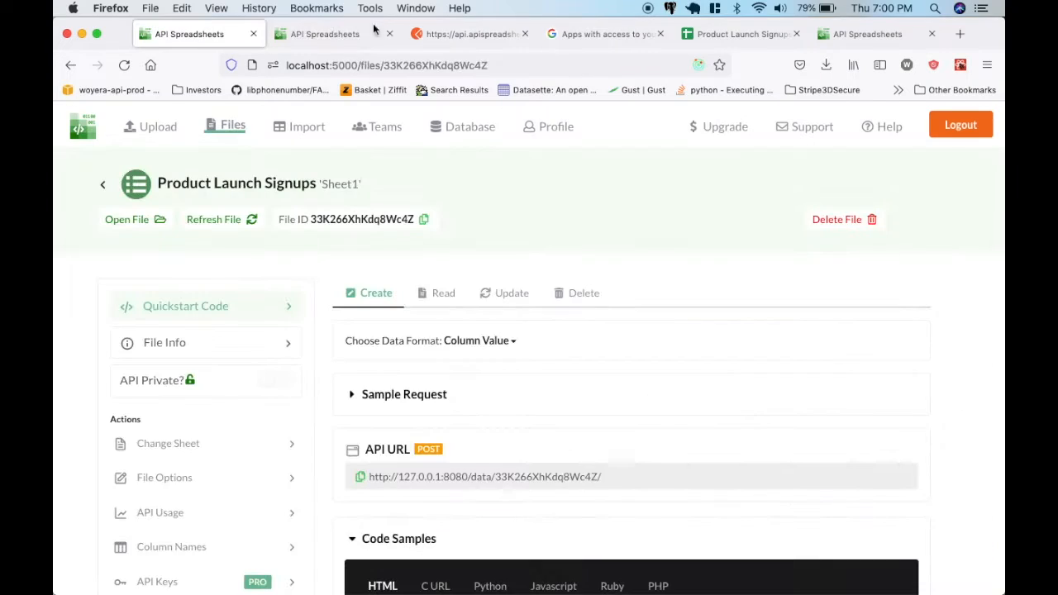
click(866, 34)
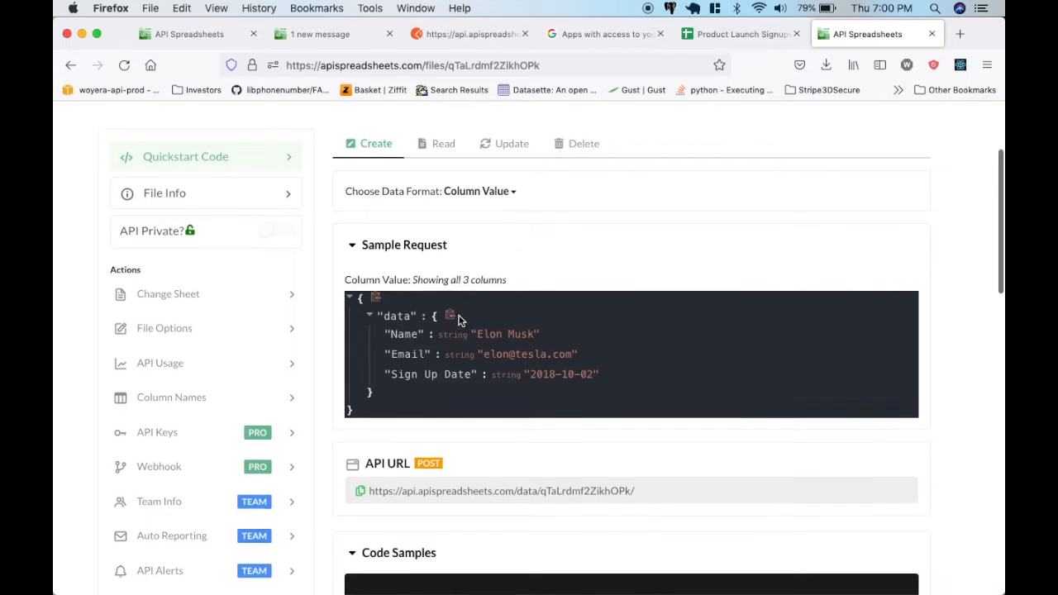
scroll(465, 281, up, 1)
click(476, 203)
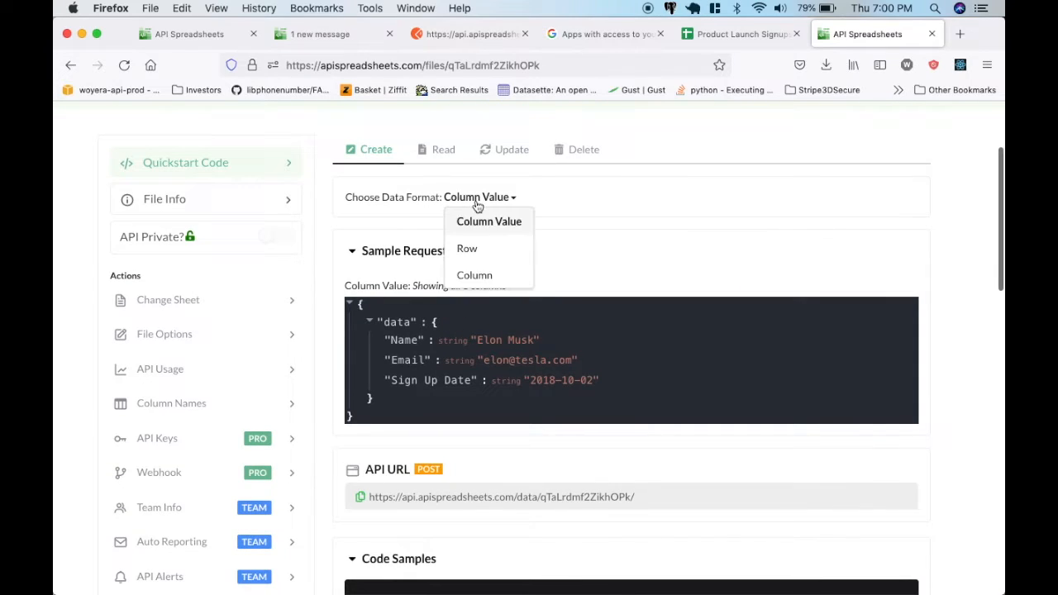
click(477, 242)
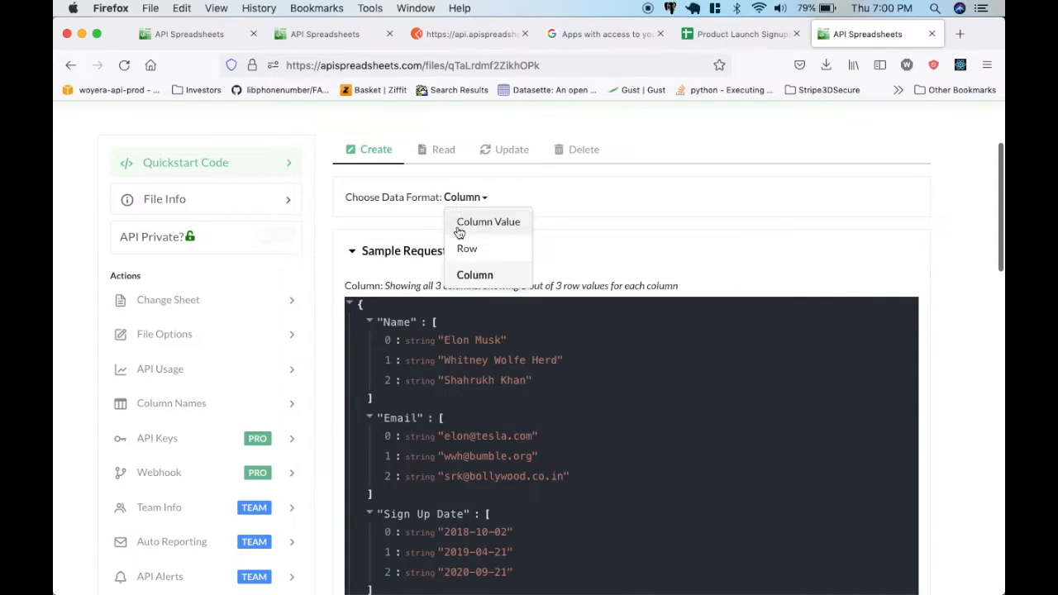
click(463, 243)
Copy the Row sample request and replace the whole JSON body in Postman with it.
scroll(427, 254, down, 1)
click(376, 278)
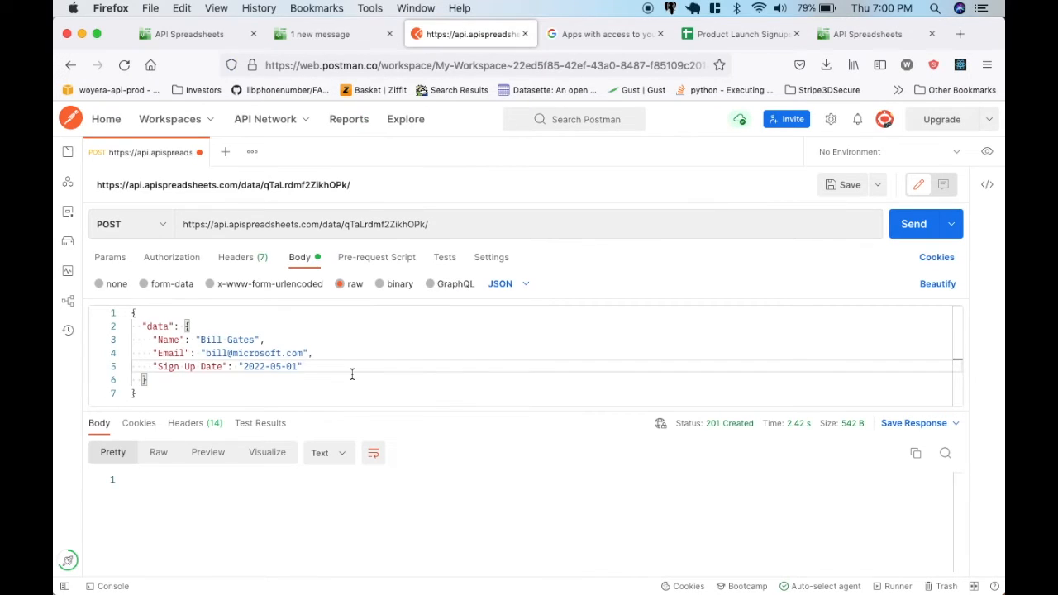
key(super+a)
key(super+v)
Delete the third record from the data array in the request body.
scroll(211, 370, down, 3)
scroll(210, 370, up, 3)
scroll(210, 370, down, 4)
drag(161, 381, 153, 318)
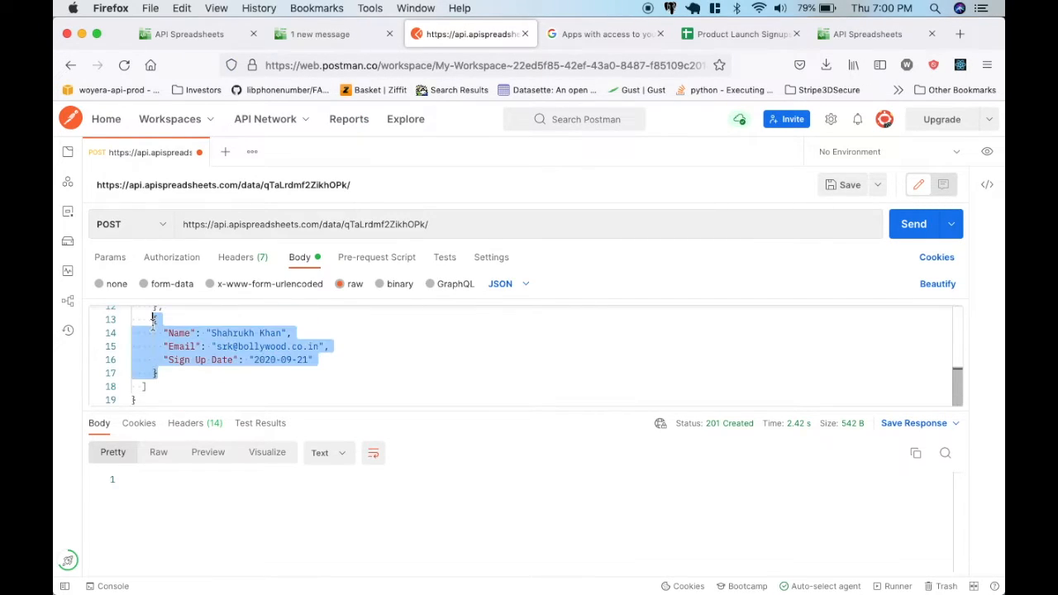
scroll(165, 347, up, 5)
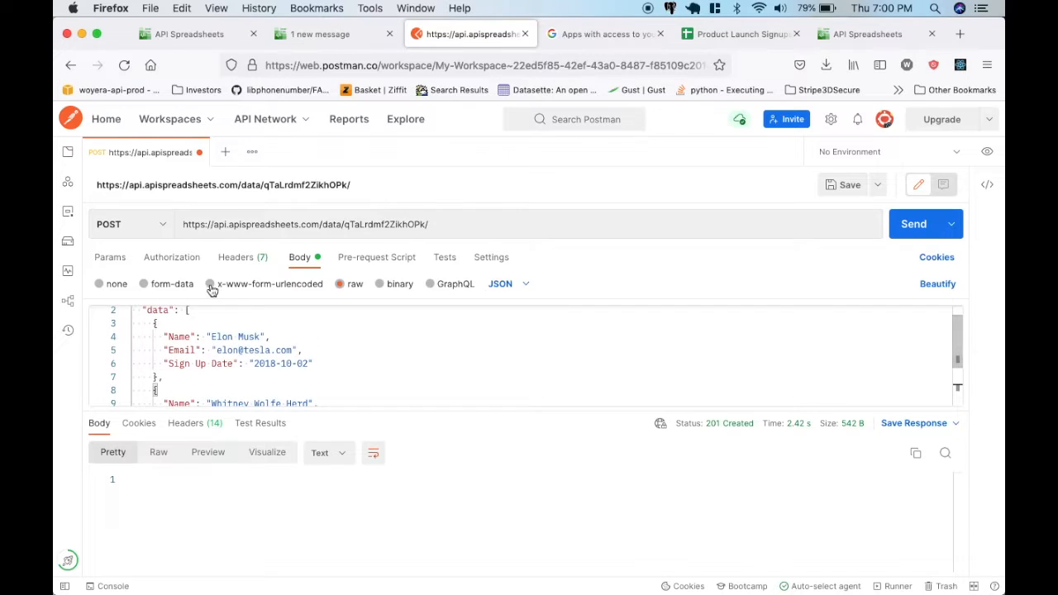
Replace the first record's name and e-mail in the request body, and set its Sign Up Date to 2021-05-05.
drag(213, 337, 259, 337)
text(Joe)
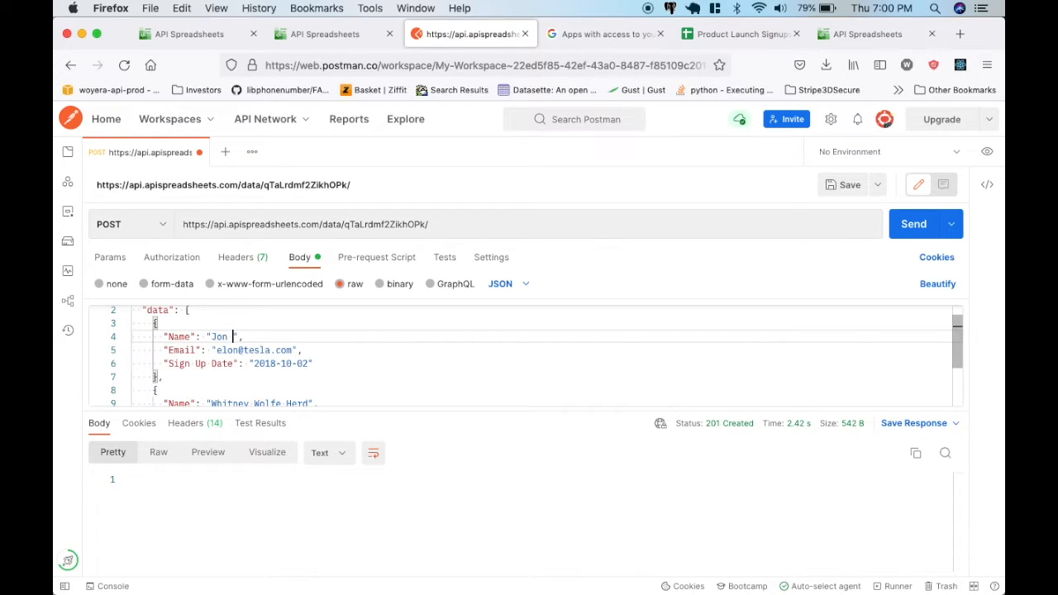
key(BackSpace)
key(BackSpace)
key(BackSpace)
text(i)
Fill in a new name and e-mail for the second record and review both records in the request body.
key(BackSpace)
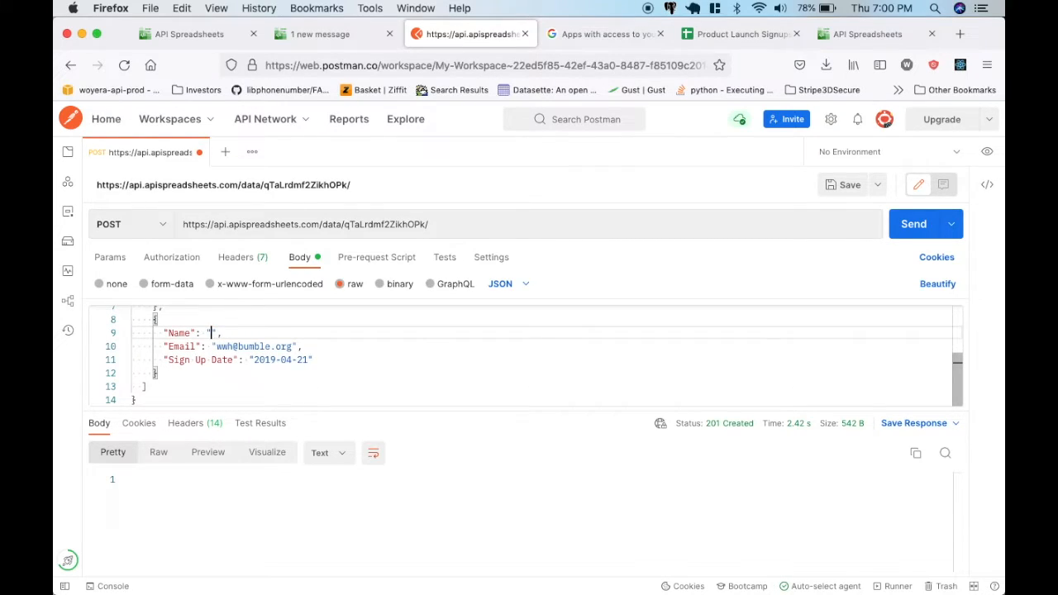
text(Michael Scot)
text(t)
scroll(208, 328, up, 3)
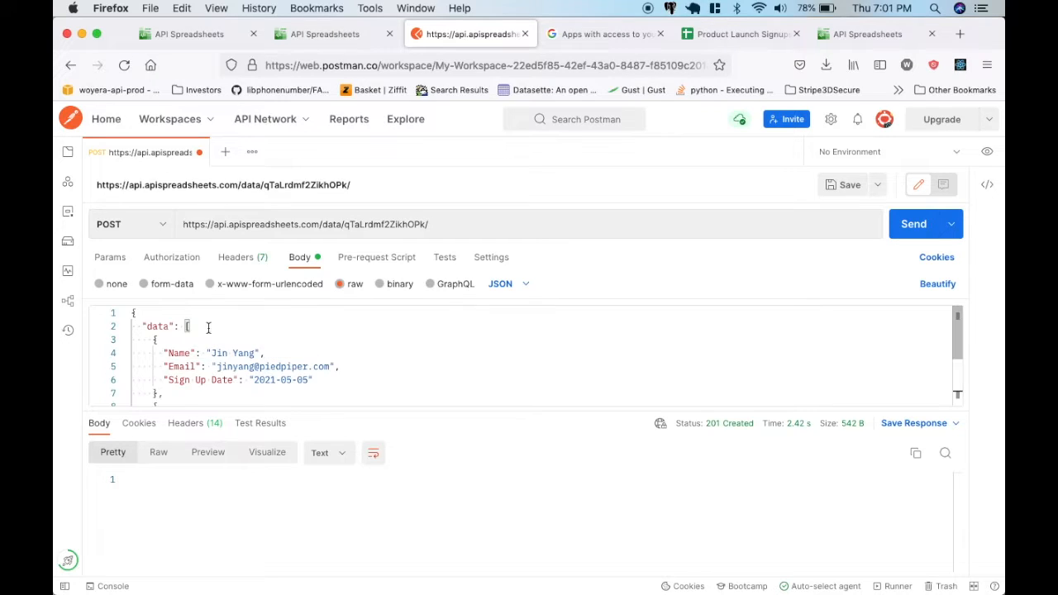
scroll(207, 319, down, 4)
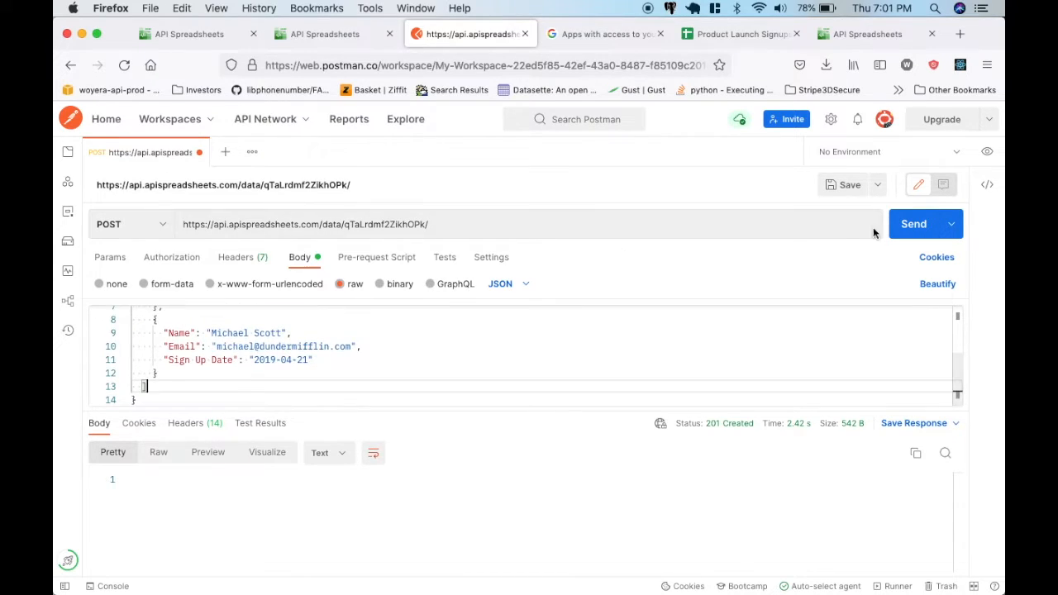
Send the two-record POST request, check the Product Launch Signups sheet, and return to the request body.
click(913, 224)
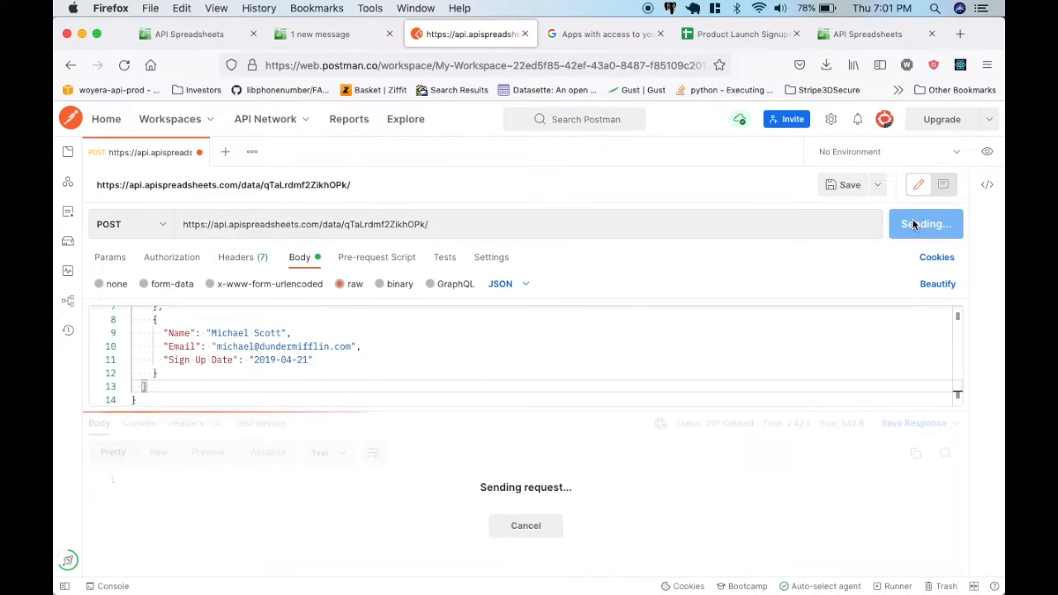
click(713, 34)
click(462, 36)
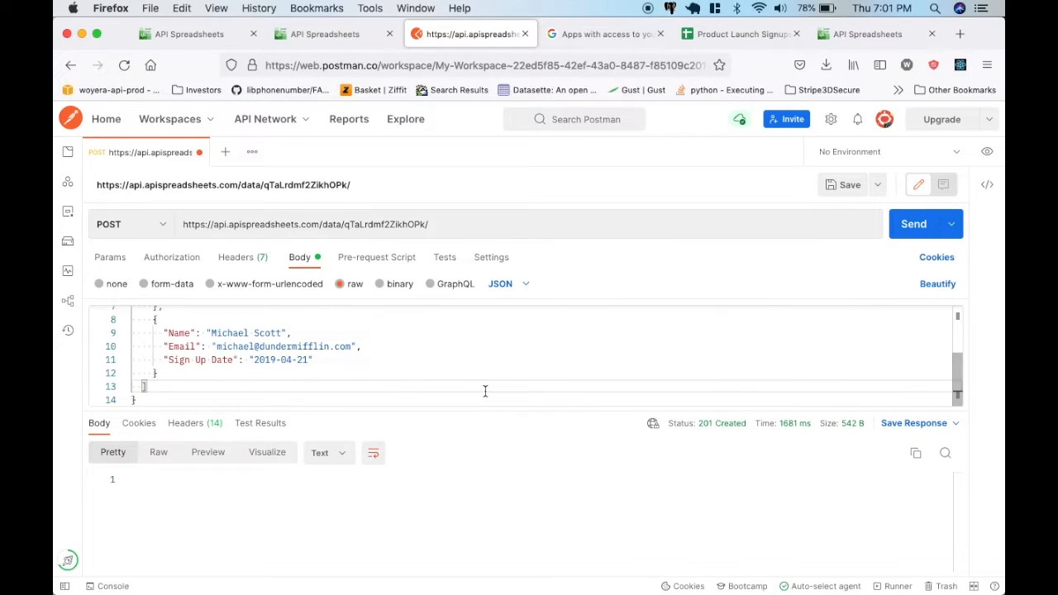
scroll(492, 348, up, 2)
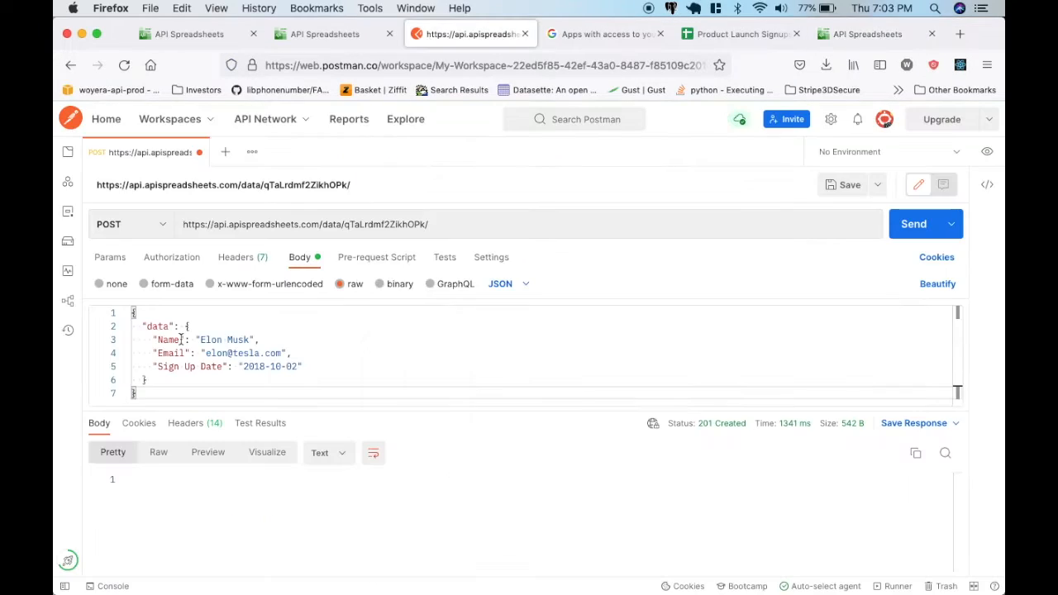
In the single-record request body, rename the Name key to full_name and the date key to sign_up_date, and delete the Email line.
double_click(169, 339)
text(full_name)
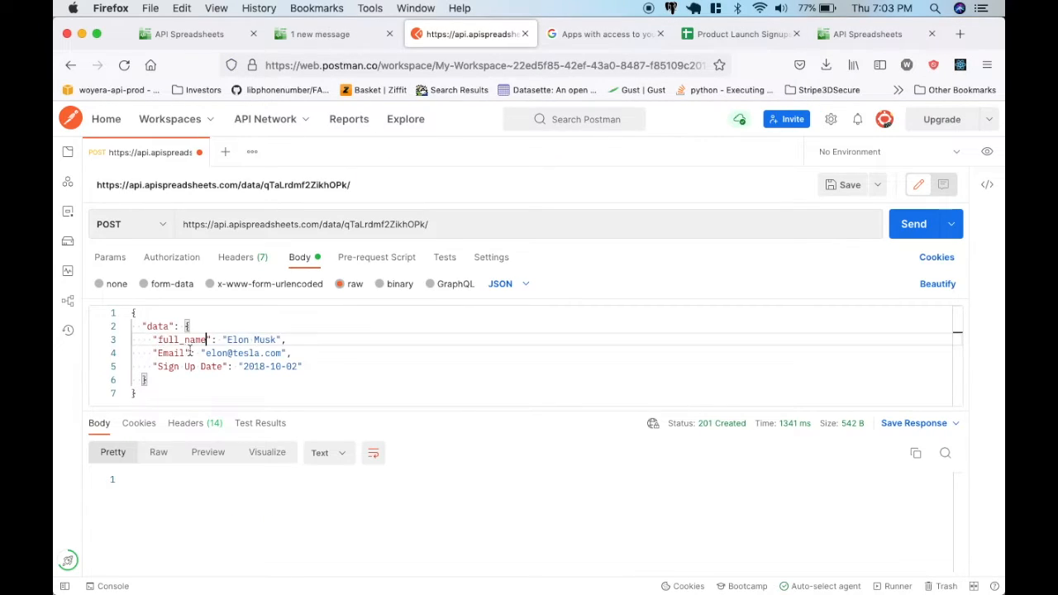
drag(291, 353, 152, 353)
key(BackSpace)
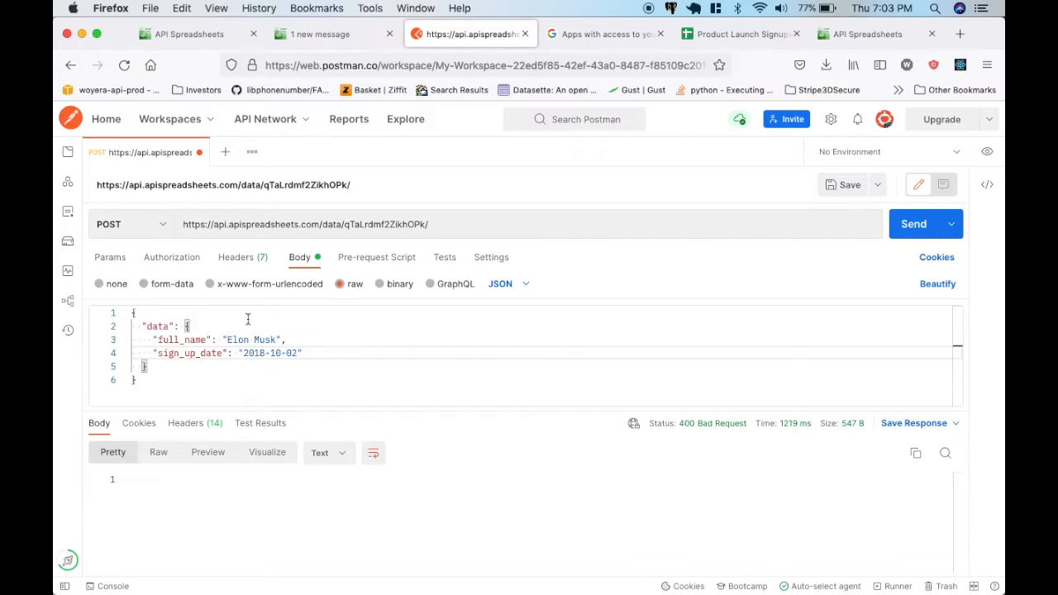
Check the rows and column headers in the Product Launch Signups sheet and return to the Postman request.
click(757, 40)
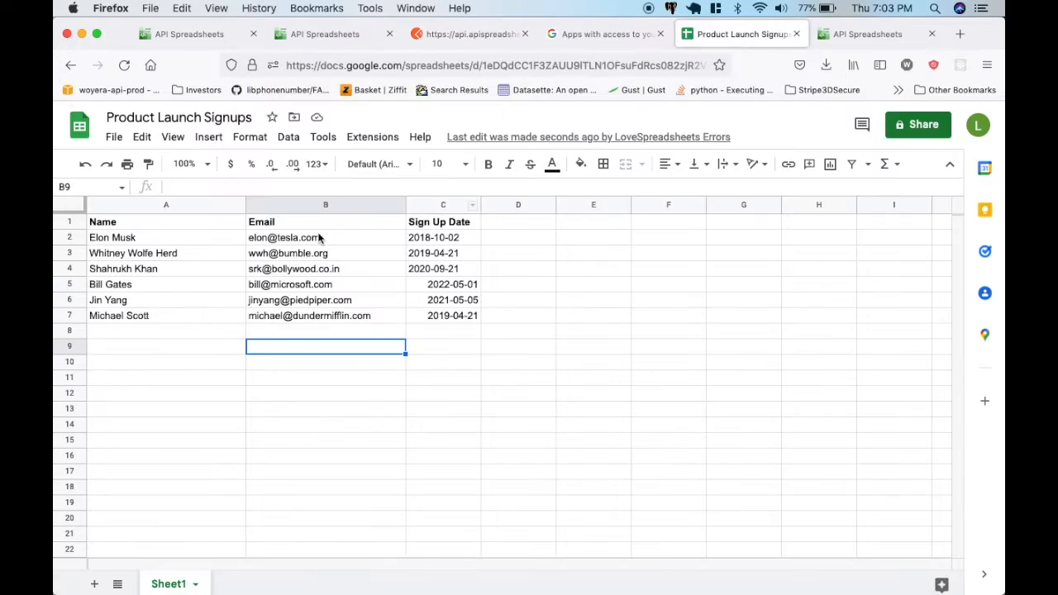
click(203, 304)
click(574, 39)
click(459, 40)
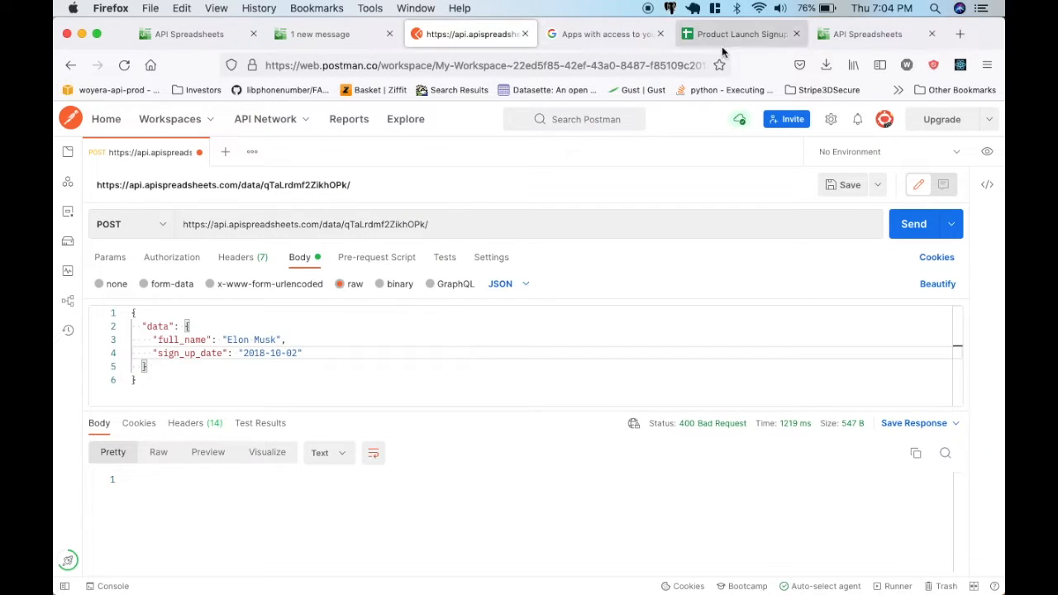
Rename the full_name key to Name and the sign_up_date key to Email in the request body.
drag(206, 340, 155, 339)
text(Name)
click(179, 353)
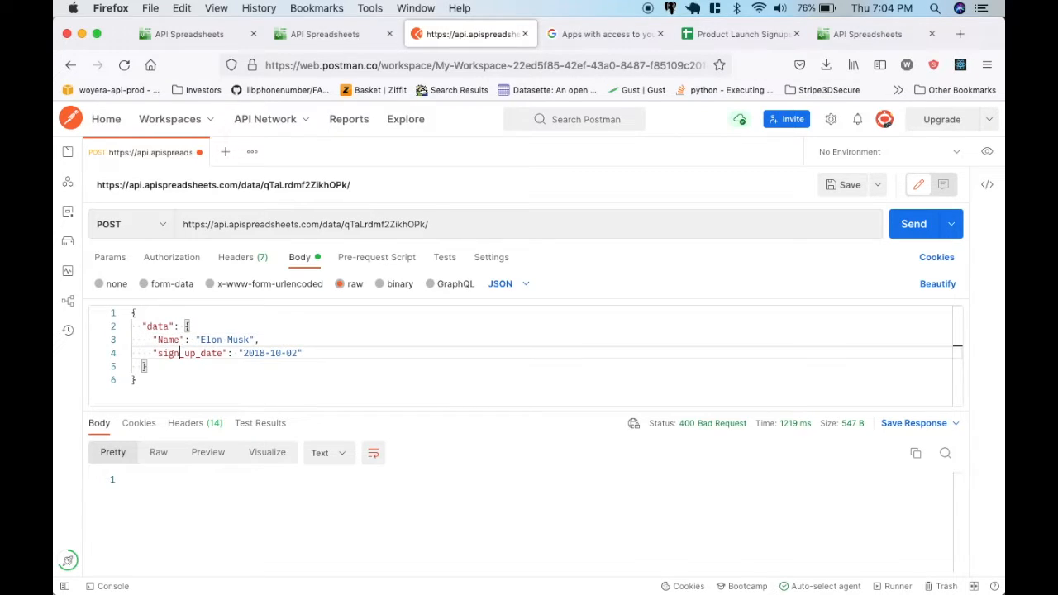
double_click(188, 353)
text(Email)
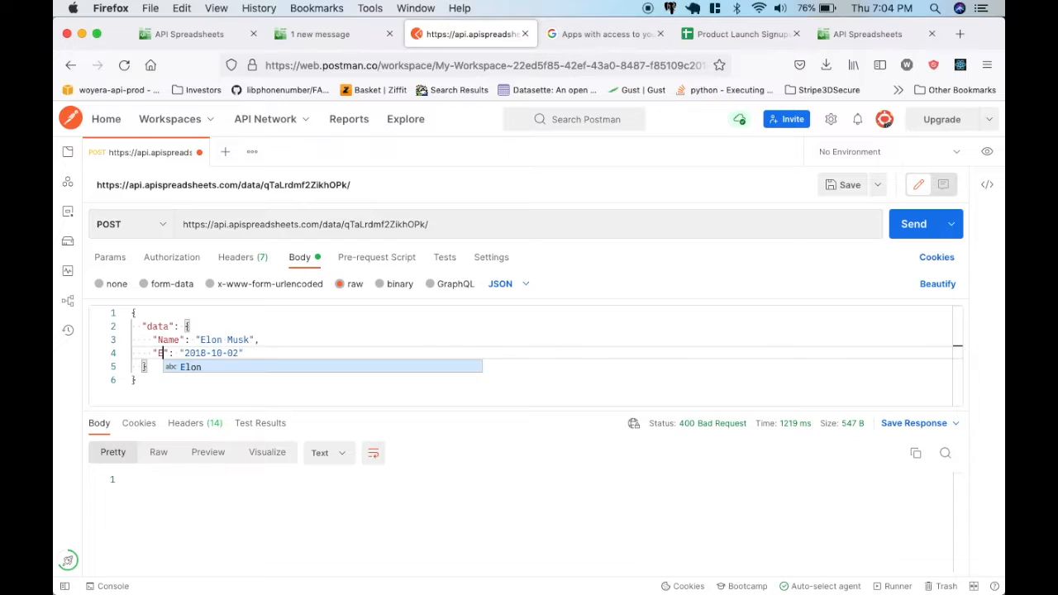
Set the Name value to Nikola Tesla and fill in the matching e-mail address as the Email value.
click(195, 339)
drag(198, 339, 259, 340)
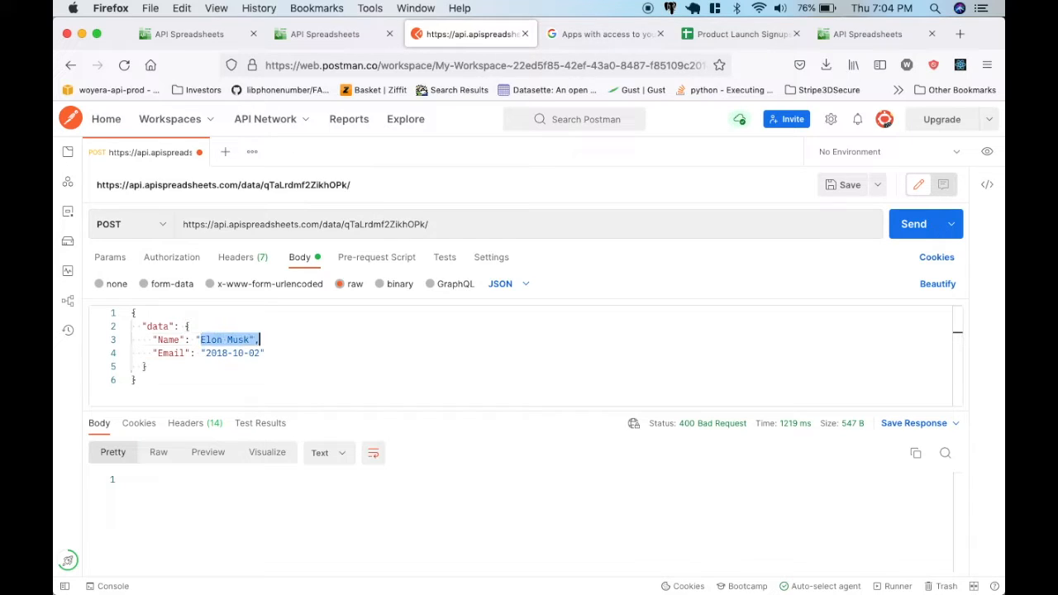
text(Nikola Tesla)
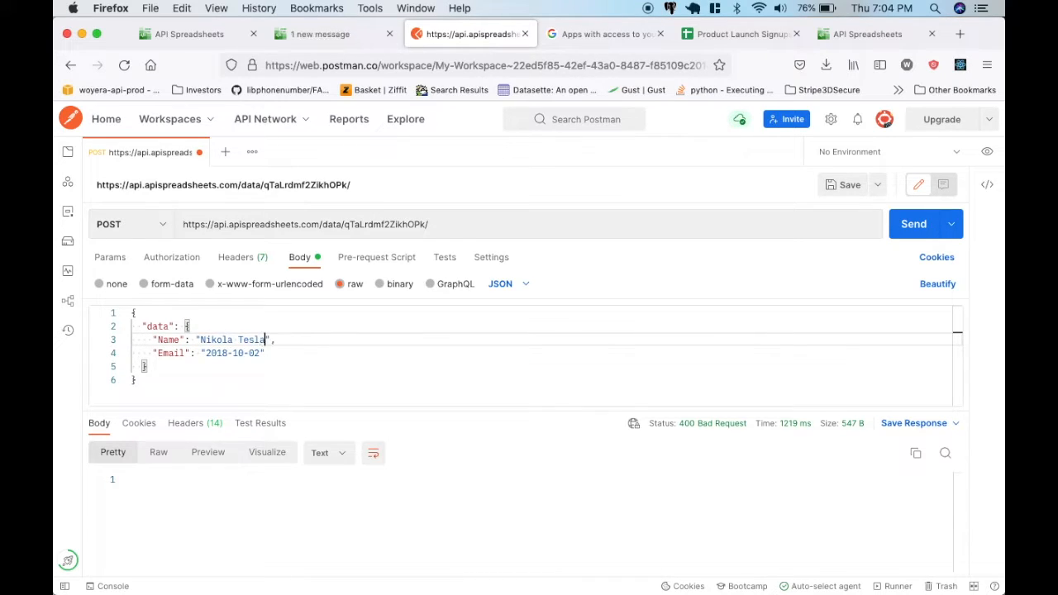
drag(206, 352, 259, 353)
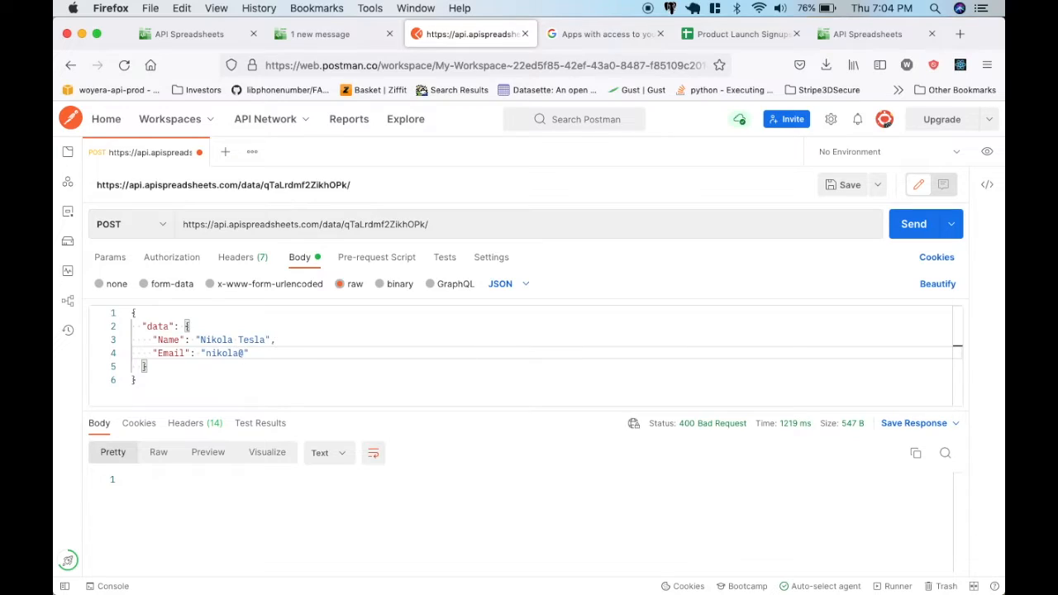
Add a "Sign Up Date" entry with the value "1914-01-01" below the Email line in the request body.
key(Return)
text(")
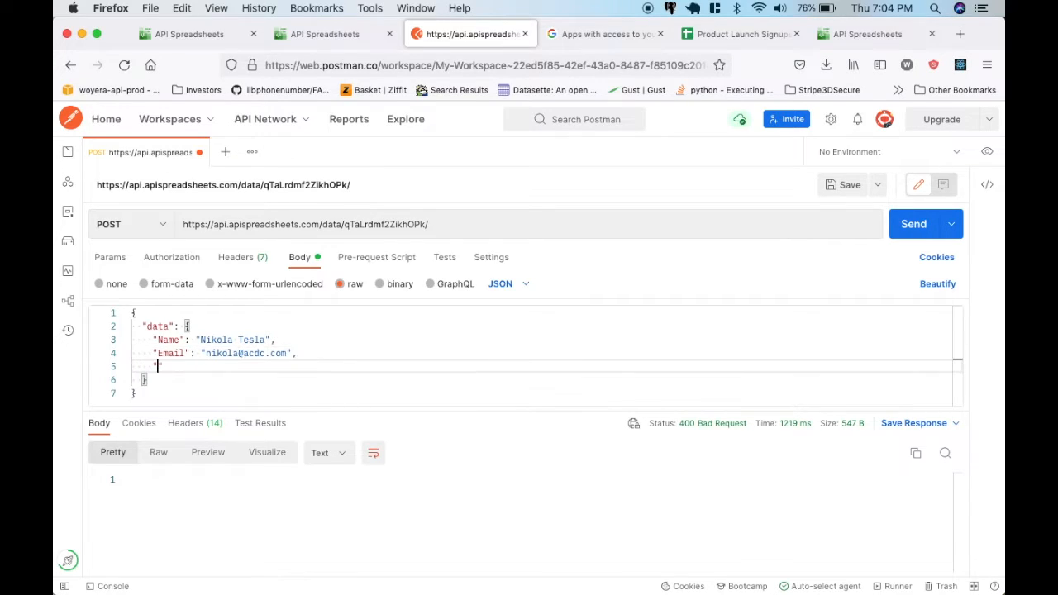
text(Sign Up Date": "1914-01-01)
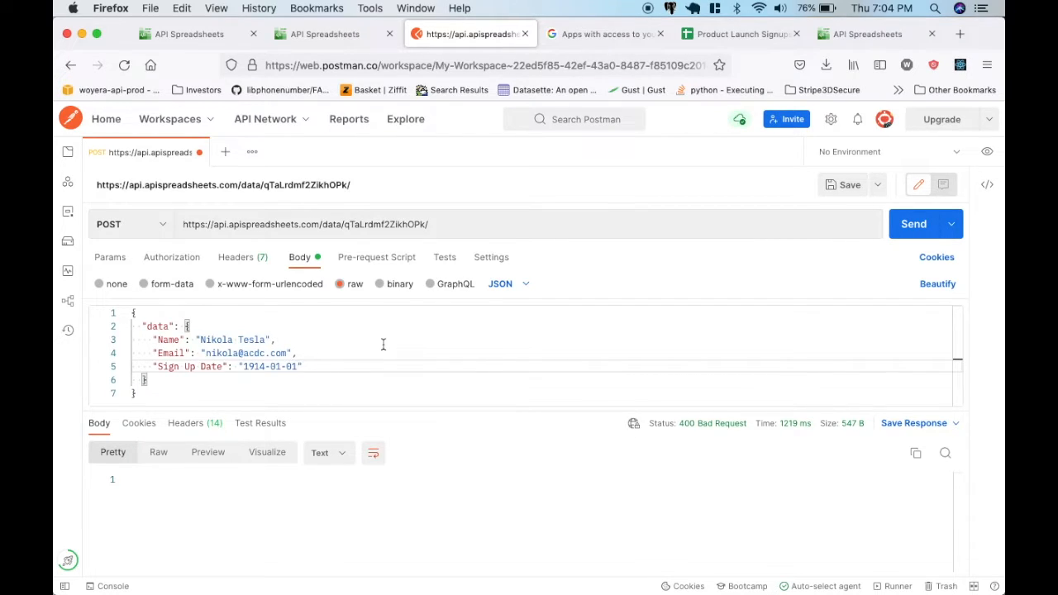
Compare the body keys with the Product Launch Signups column headers and send the POST request.
click(730, 31)
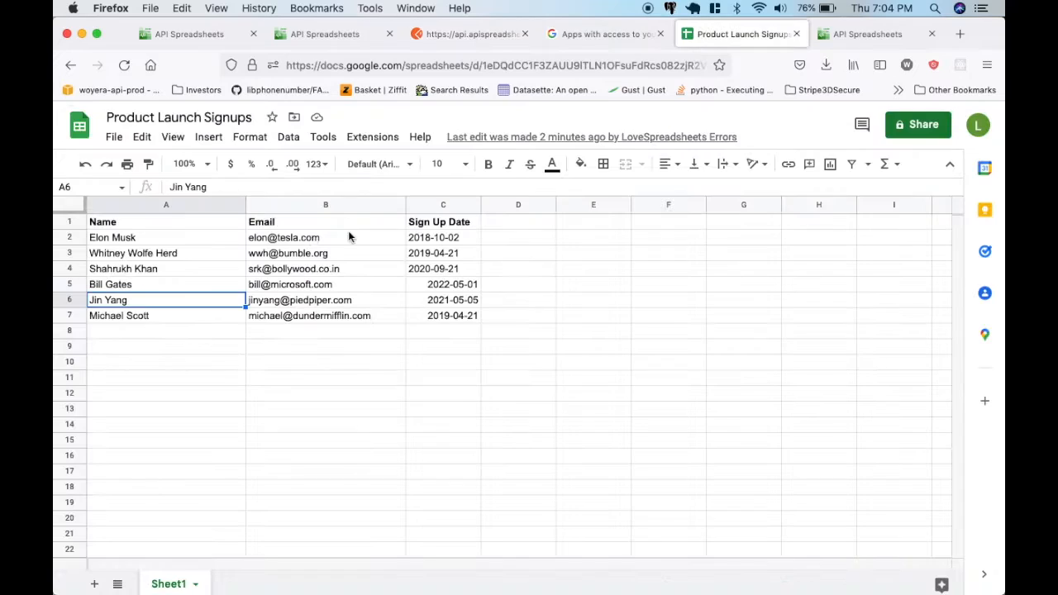
click(461, 36)
click(913, 225)
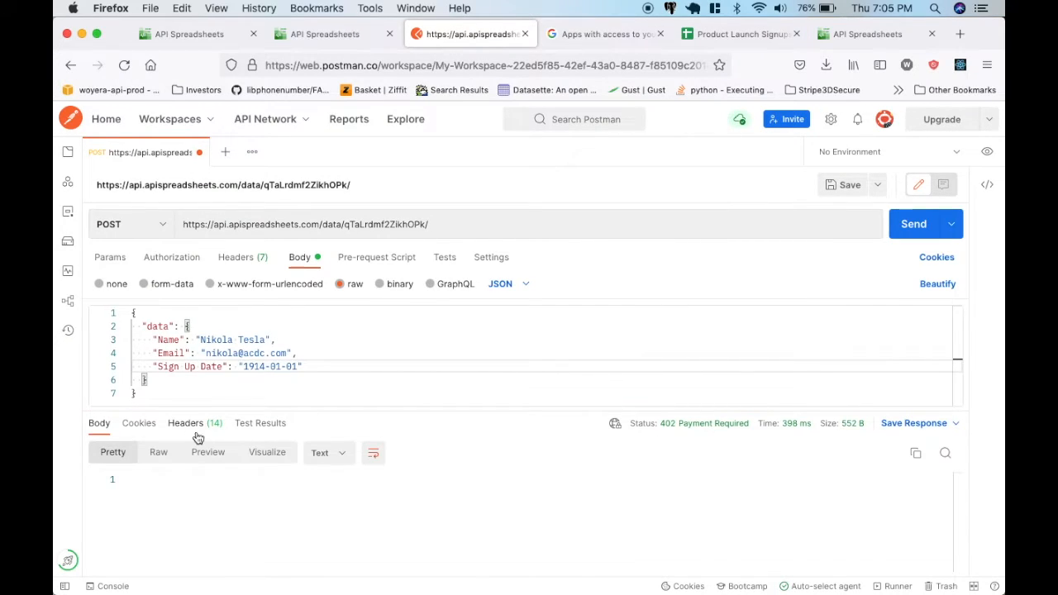
Inspect the response's cookies, headers and console output, and enlarge the request body area.
click(140, 423)
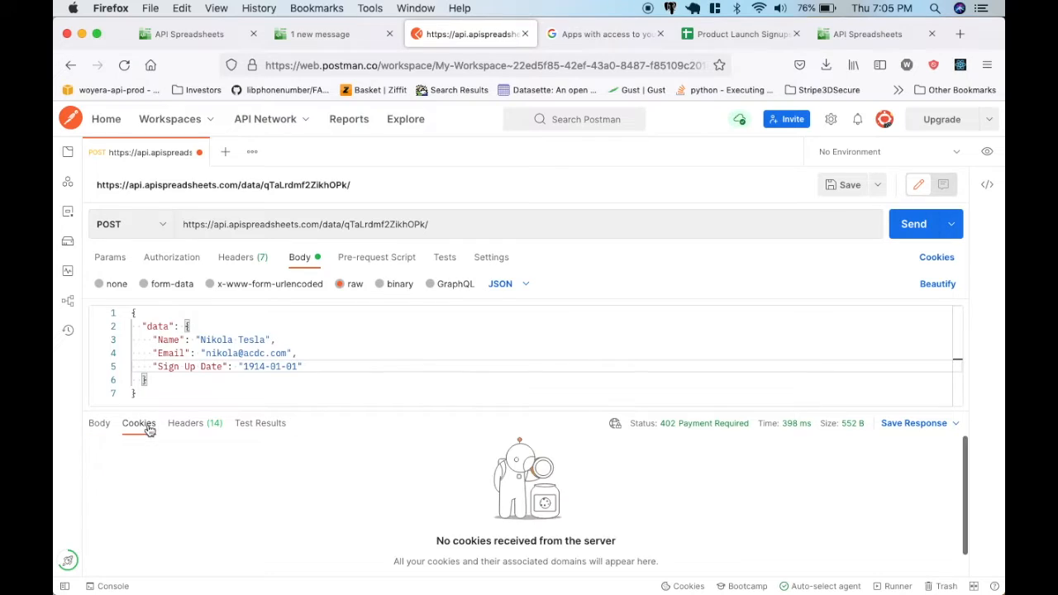
click(185, 424)
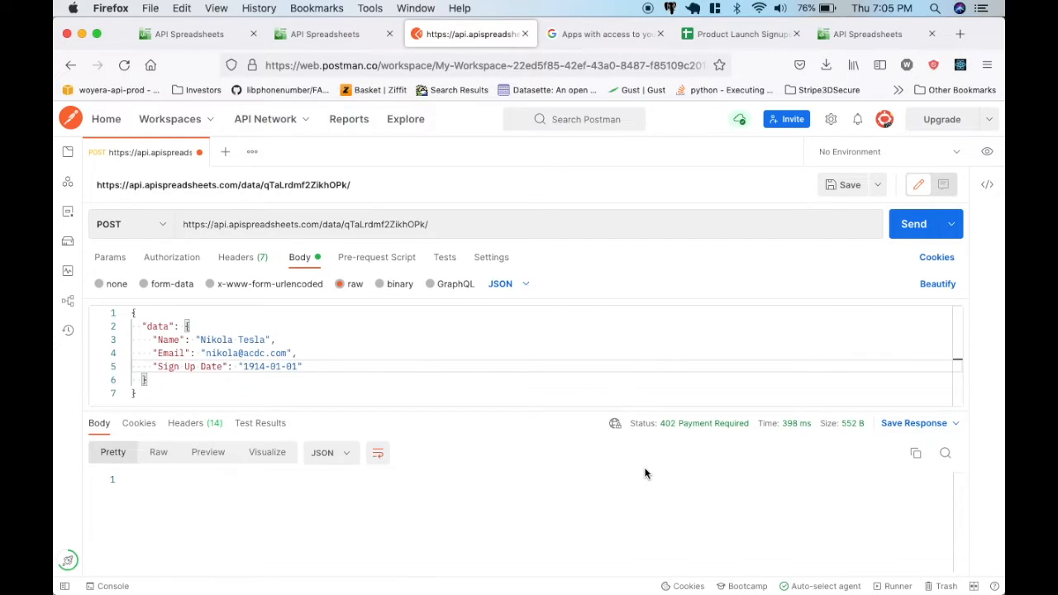
click(110, 586)
click(987, 371)
drag(416, 380, 416, 438)
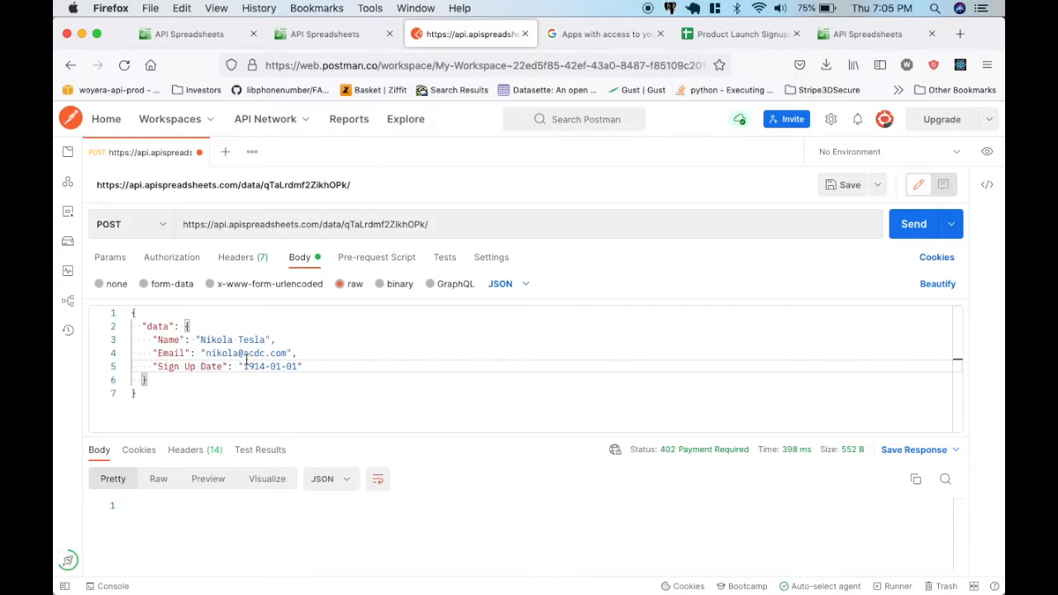
Upgrade the API Spreadsheets account to the Pro plan, filling in the cardholder name and card details.
click(322, 34)
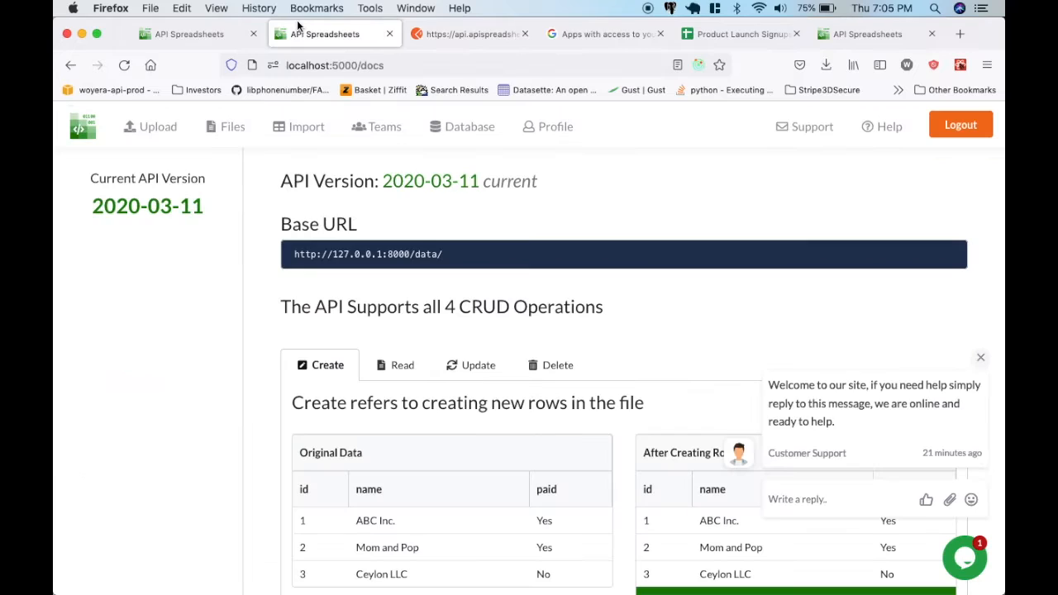
click(207, 34)
click(726, 127)
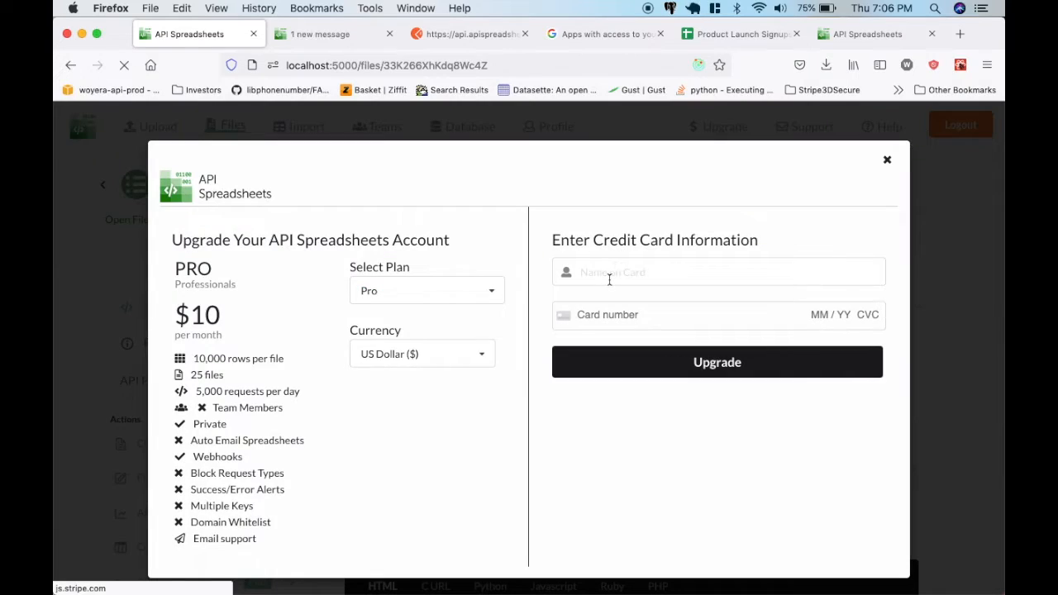
click(609, 279)
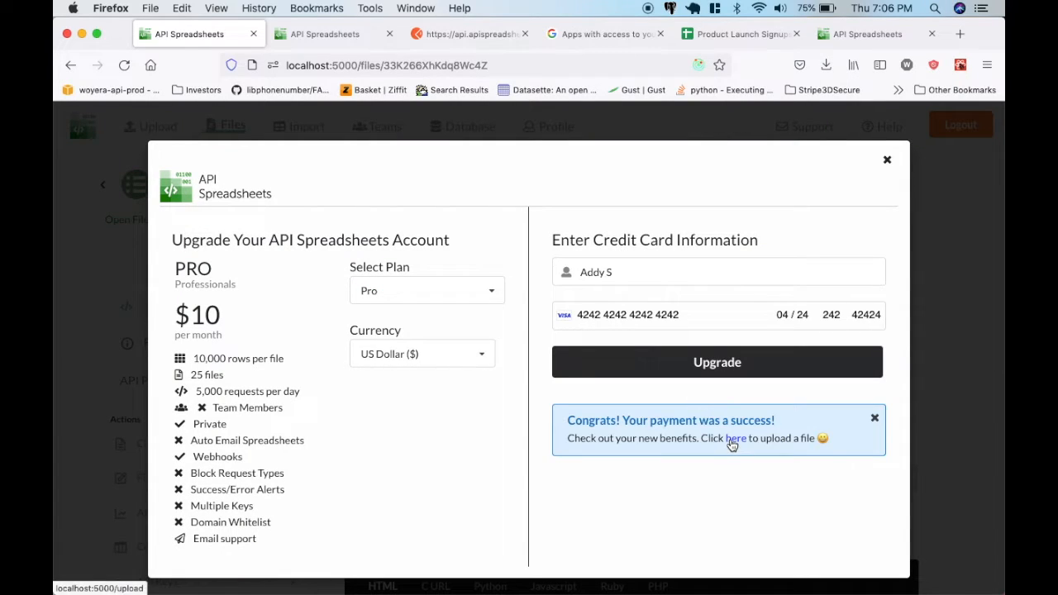
Resend the POST request in Postman and check each cell of the new row in the Product Launch Signups sheet.
click(740, 34)
click(432, 36)
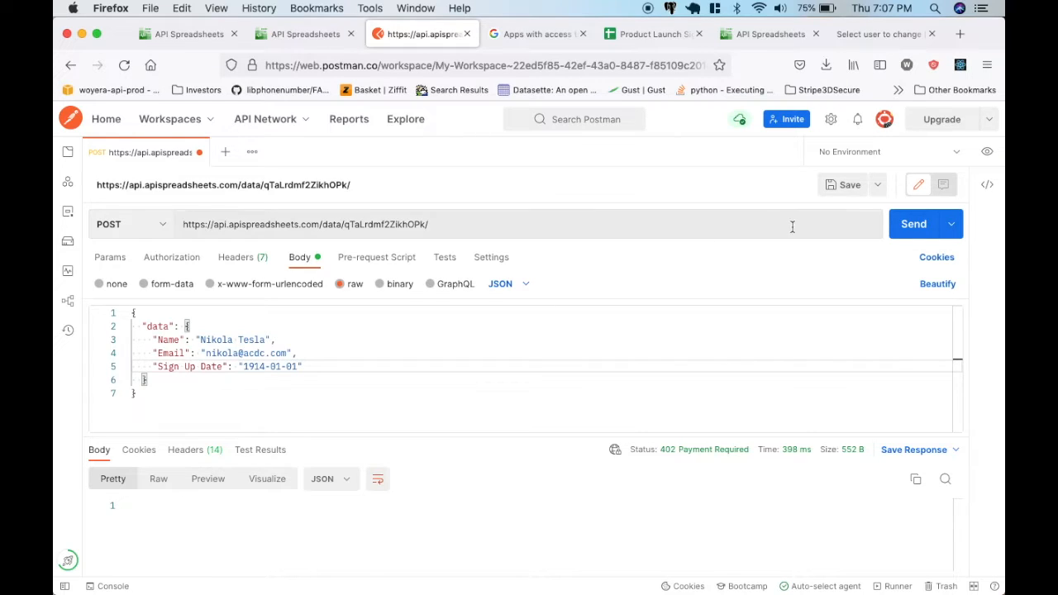
click(901, 225)
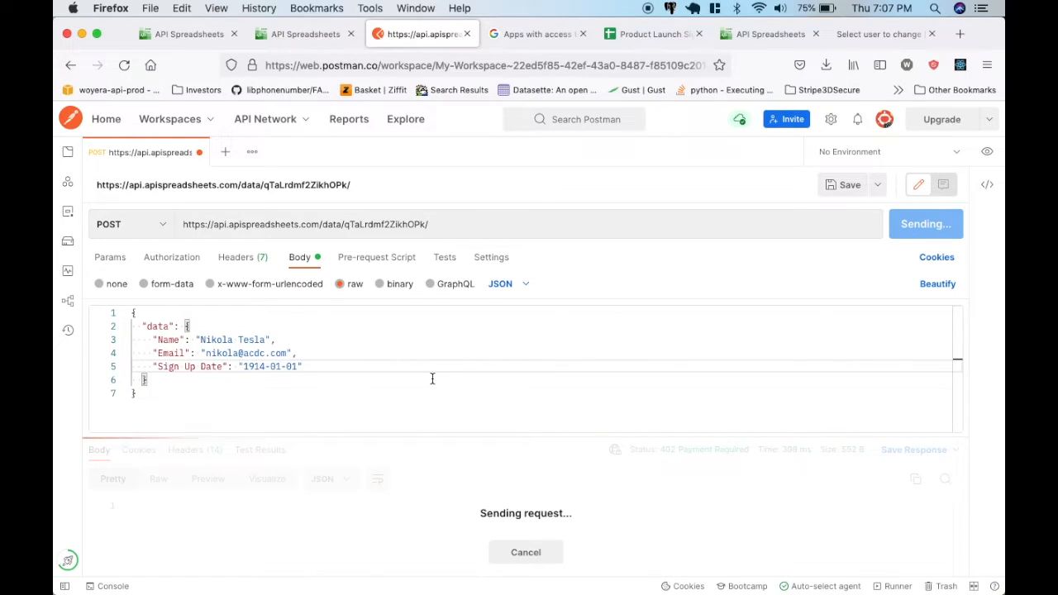
click(651, 37)
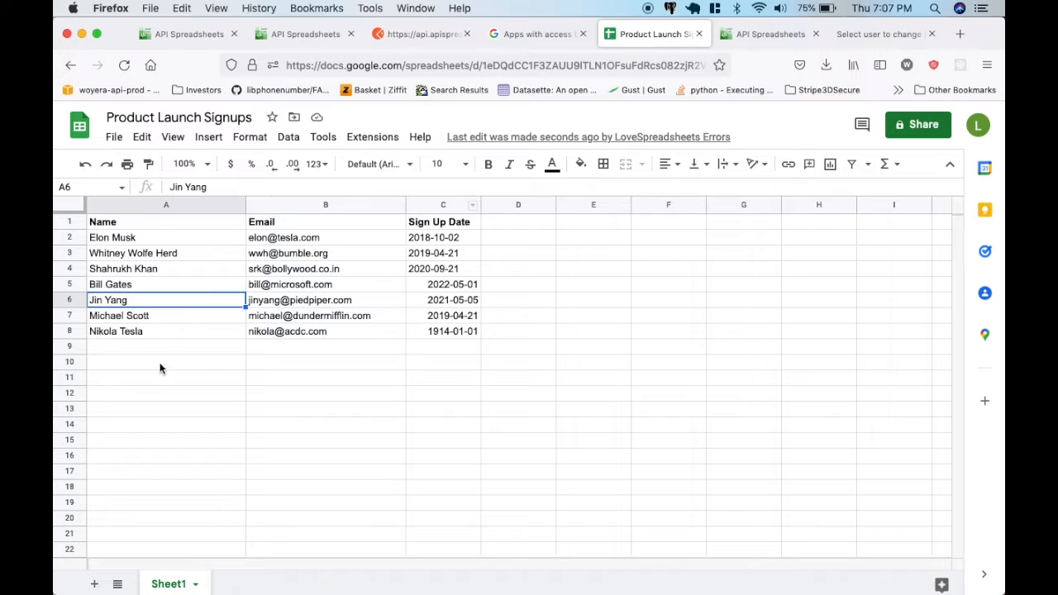
click(159, 331)
key(Right)
key(Right)
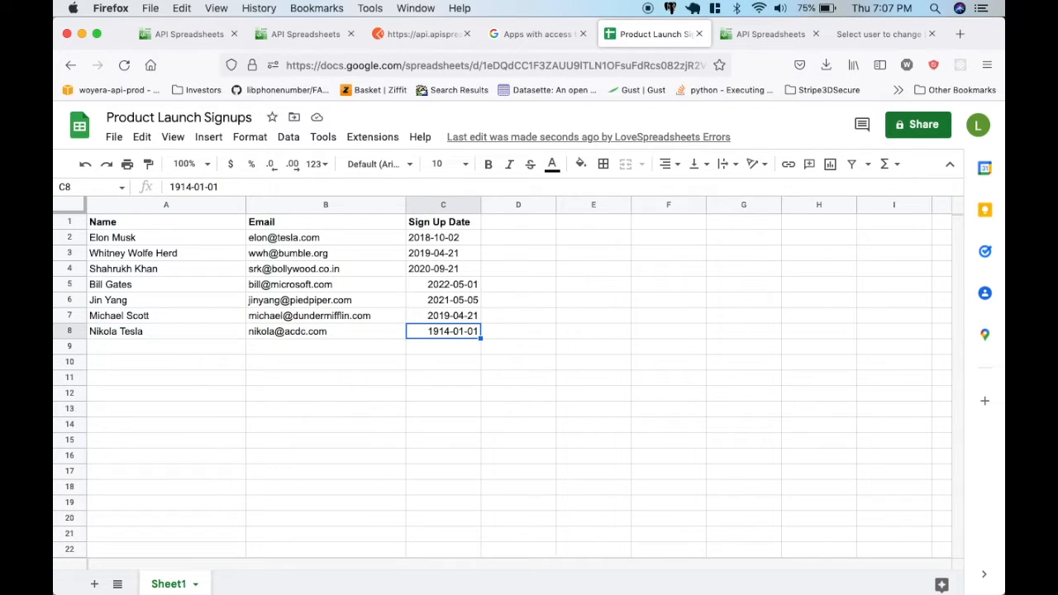
Make the API private on the reloaded API Spreadsheets file page and examine the authentication headers in the HTML code sample.
click(772, 33)
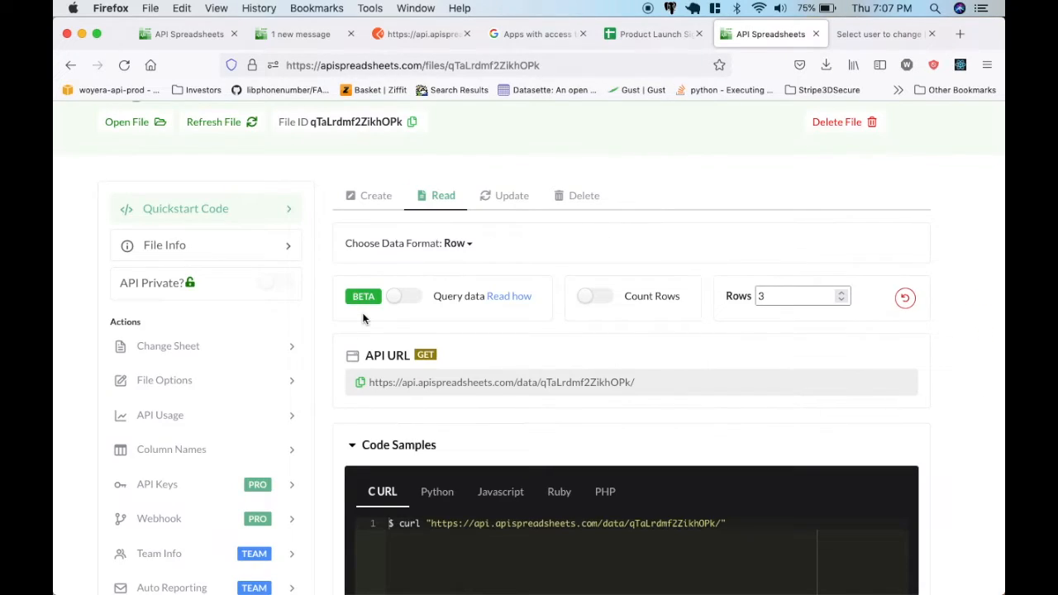
scroll(363, 319, up, 3)
key(super+r)
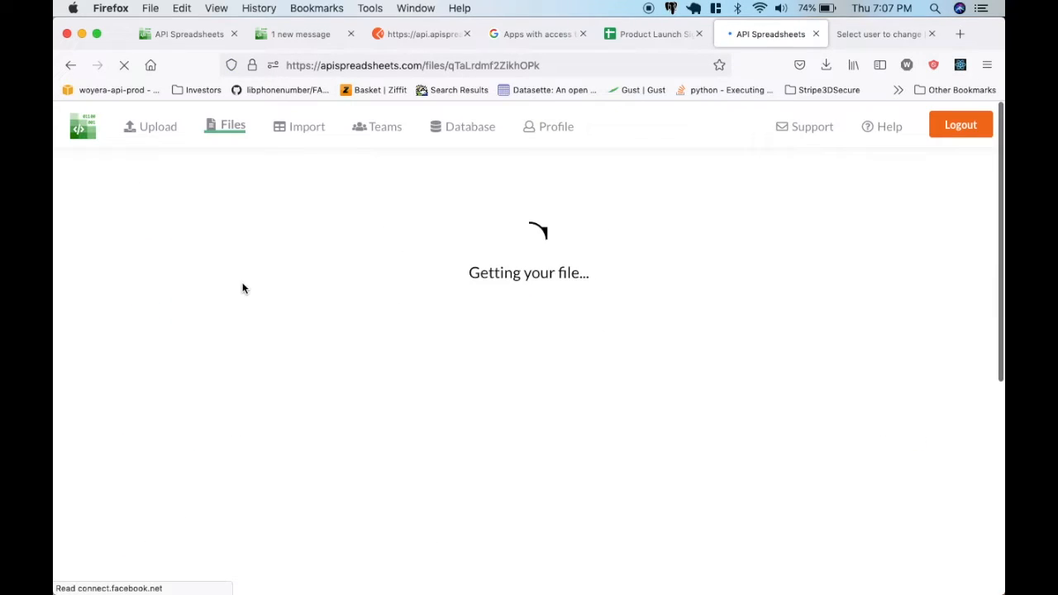
scroll(243, 302, down, 3)
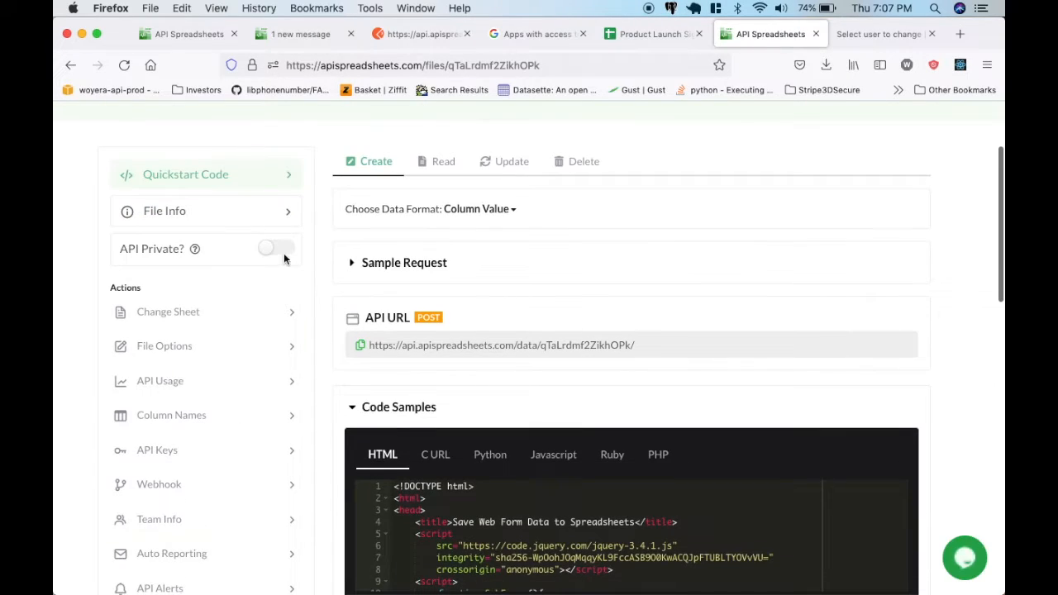
scroll(285, 259, down, 1)
click(278, 221)
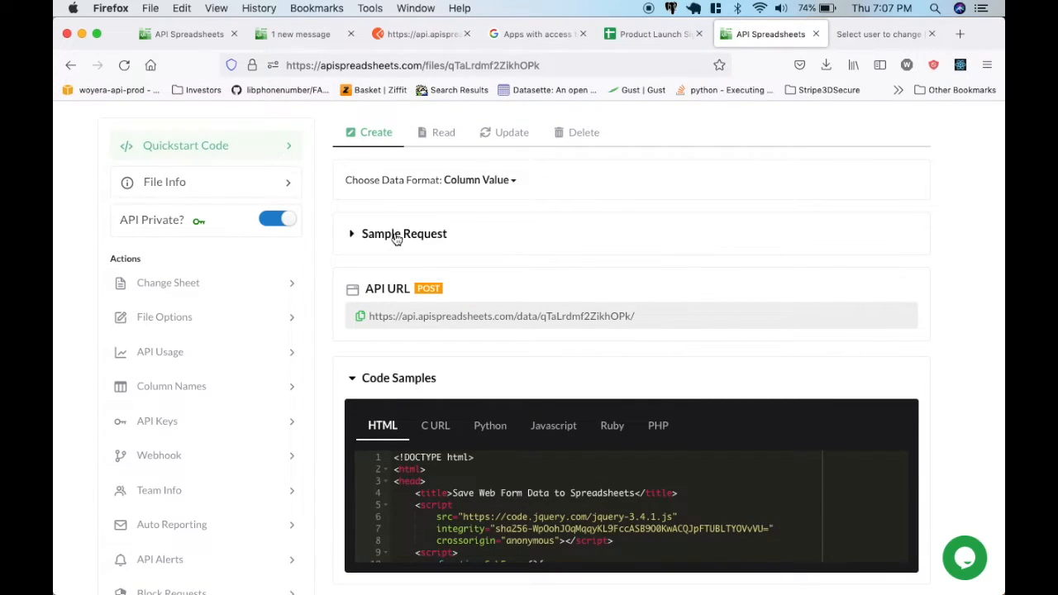
scroll(394, 234, down, 1)
scroll(487, 467, down, 5)
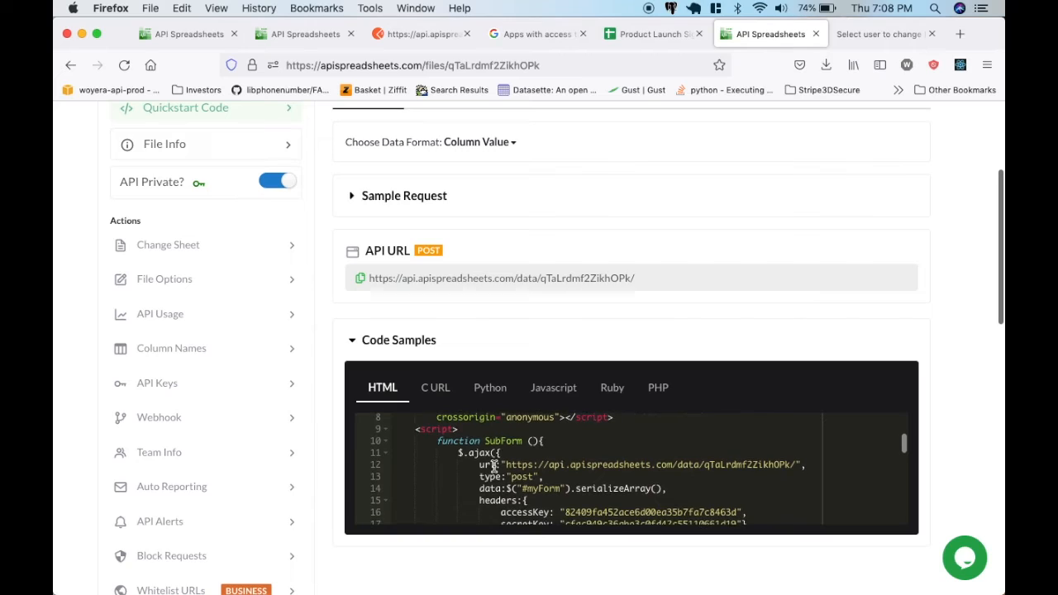
Open the API keys of the Product Launch Signups file in API Spreadsheets and examine the access and secret keys.
scroll(493, 467, up, 2)
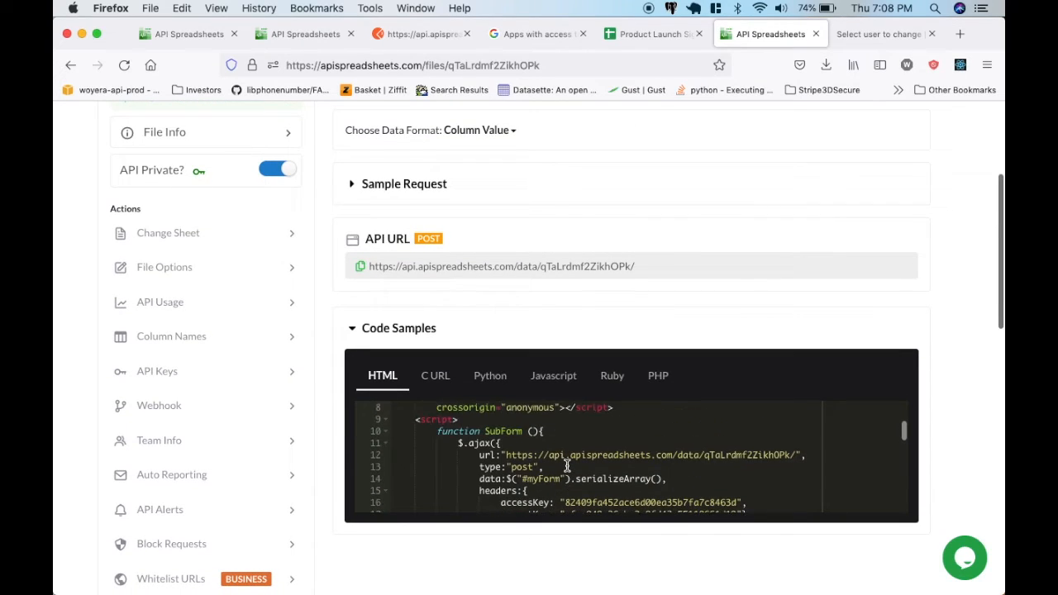
click(157, 370)
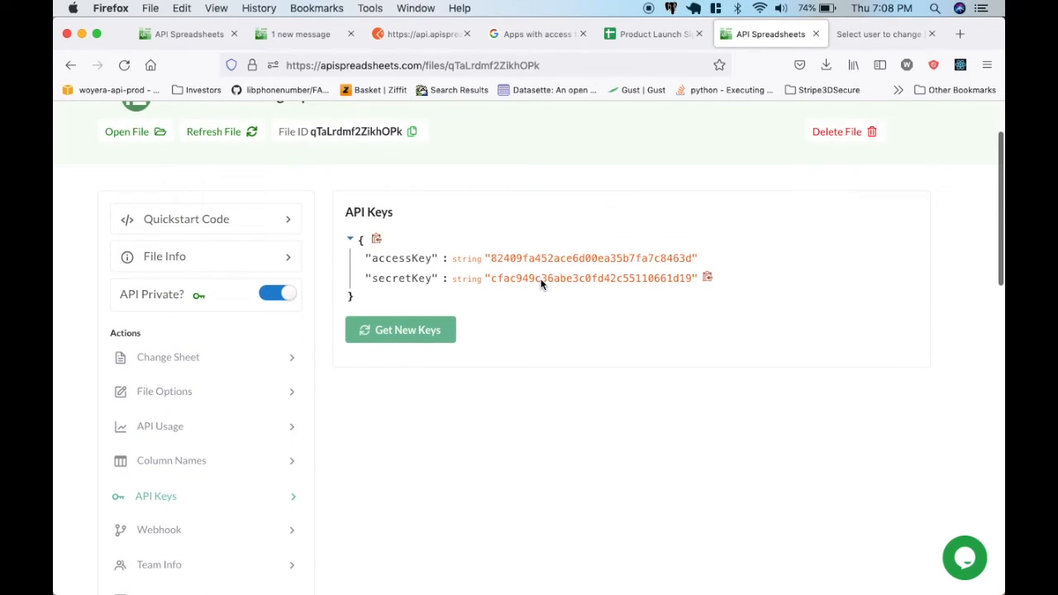
scroll(590, 280, up, 1)
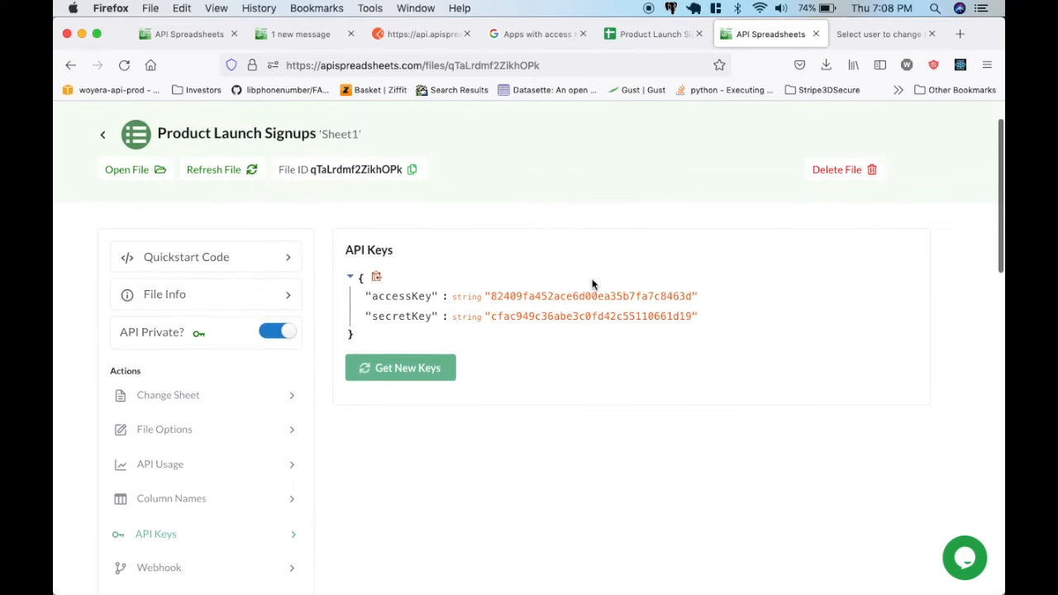
Add accessKey and secretKey headers to the Postman request, pasting each matching API key from the API Spreadsheets file page.
click(421, 34)
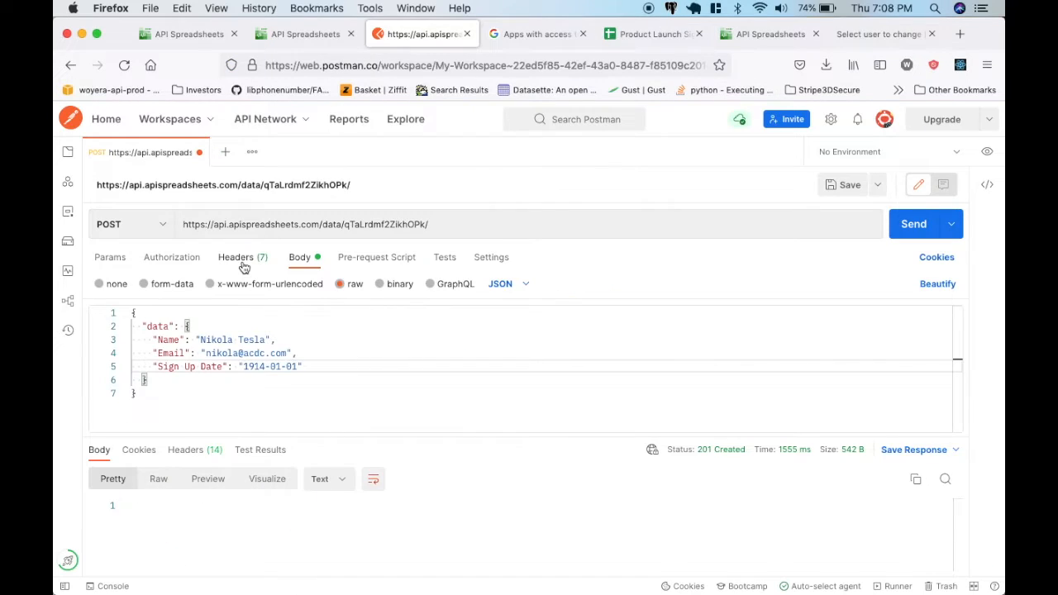
click(243, 260)
click(211, 331)
text(accessKey)
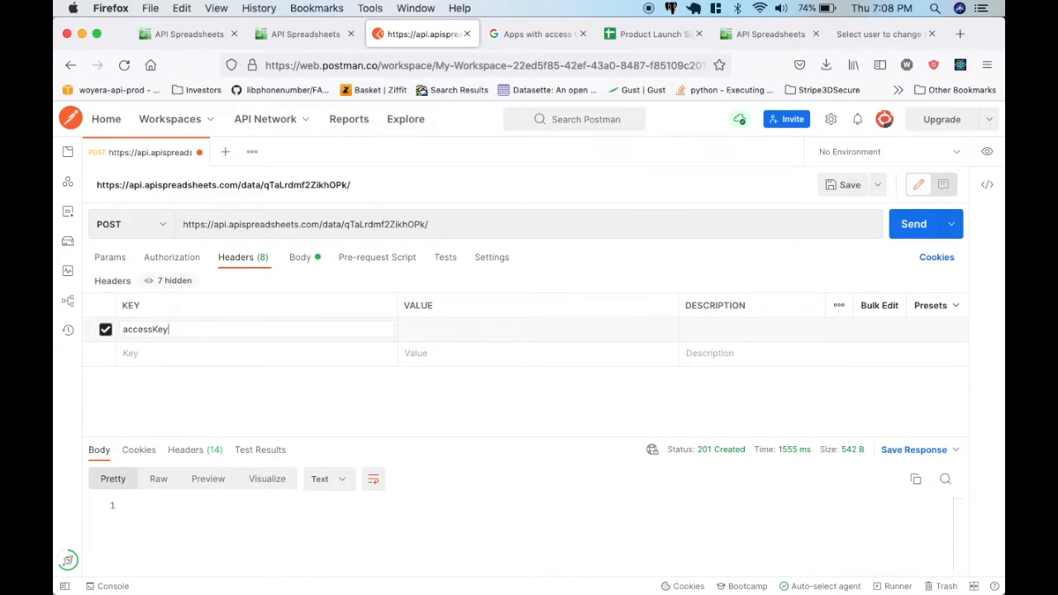
click(750, 37)
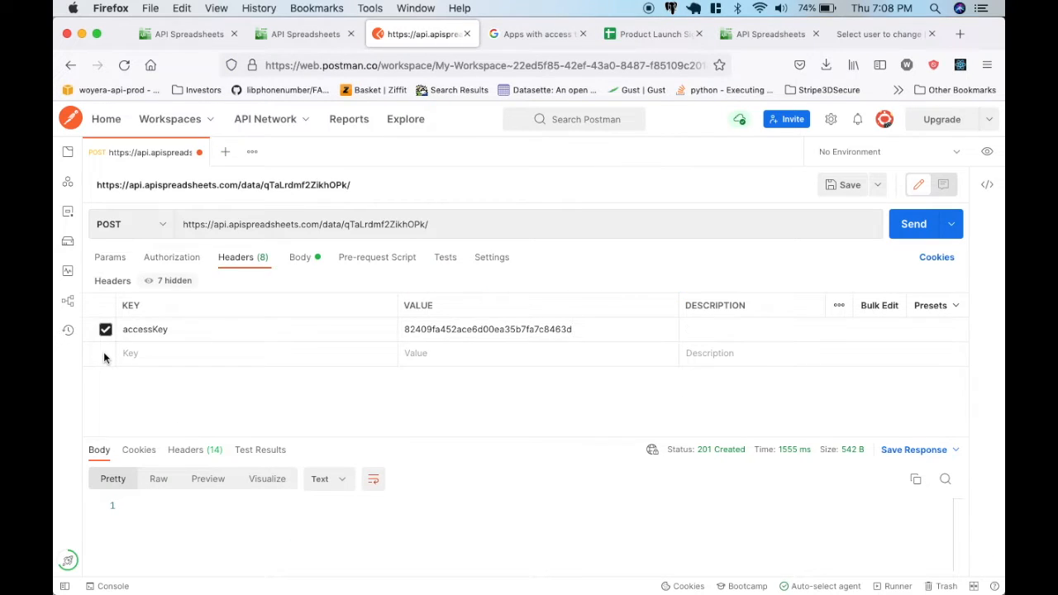
click(141, 353)
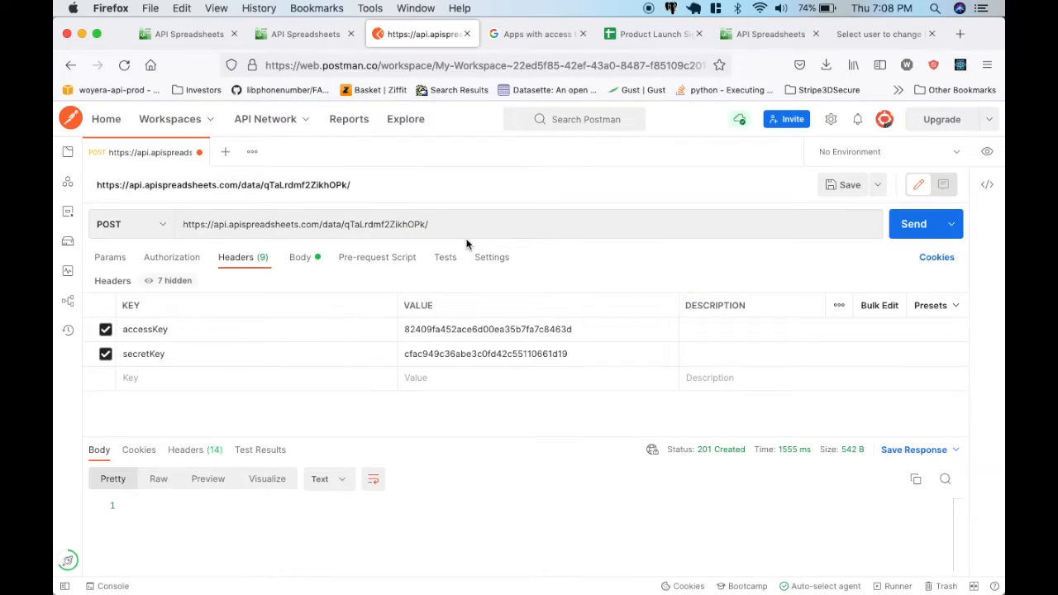
click(300, 266)
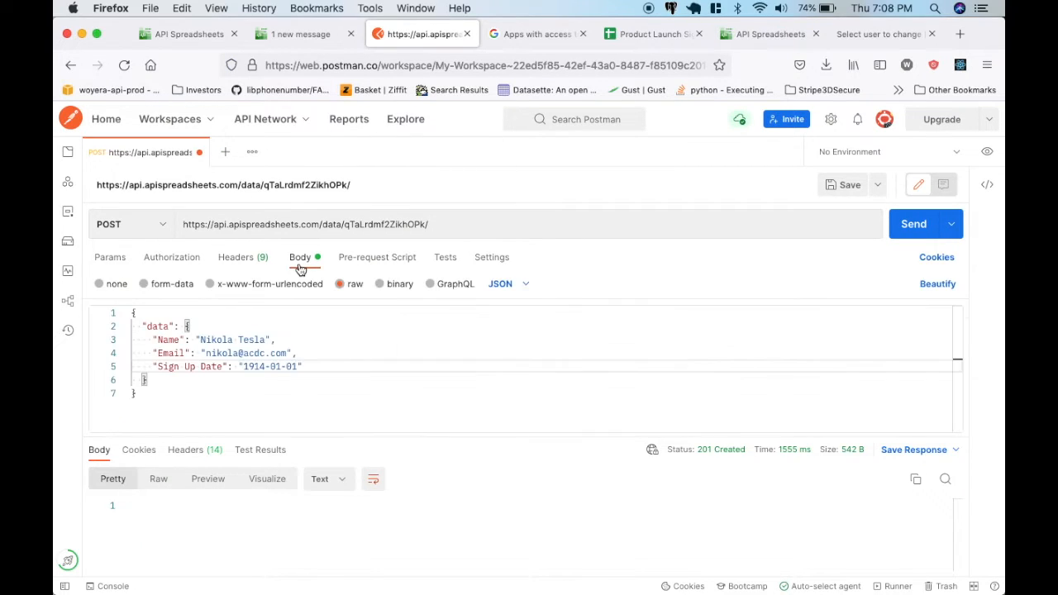
click(248, 262)
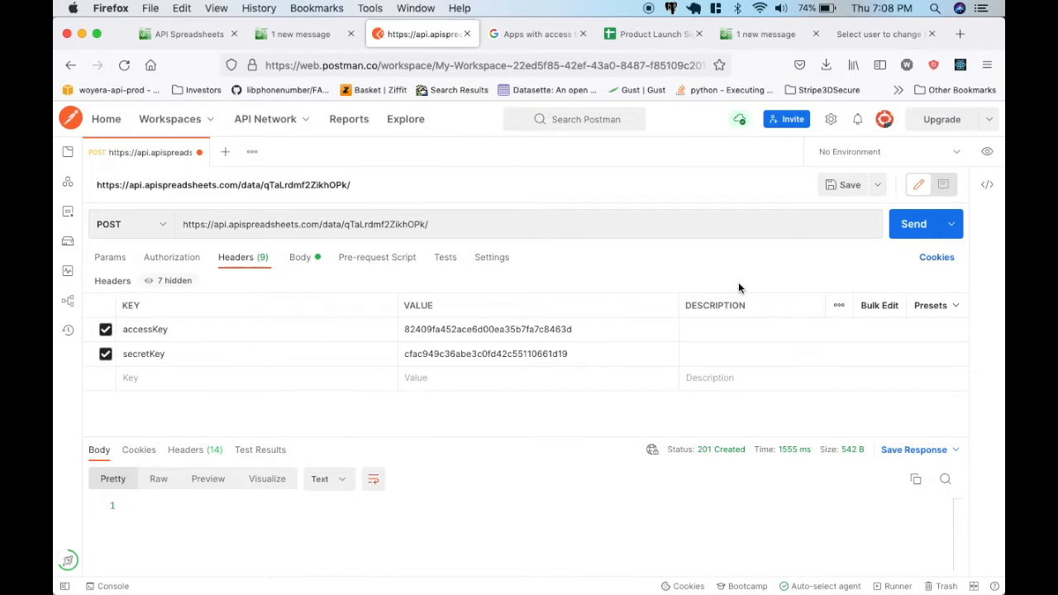
Send the authenticated POST request and check the newly added row in the Product Launch Signups sheet.
click(913, 232)
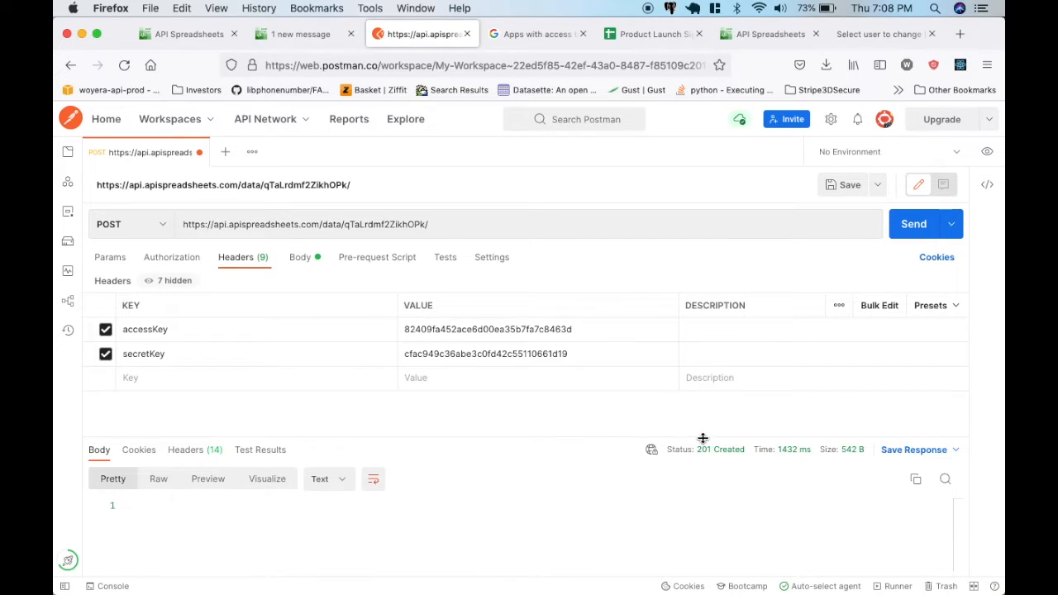
click(658, 36)
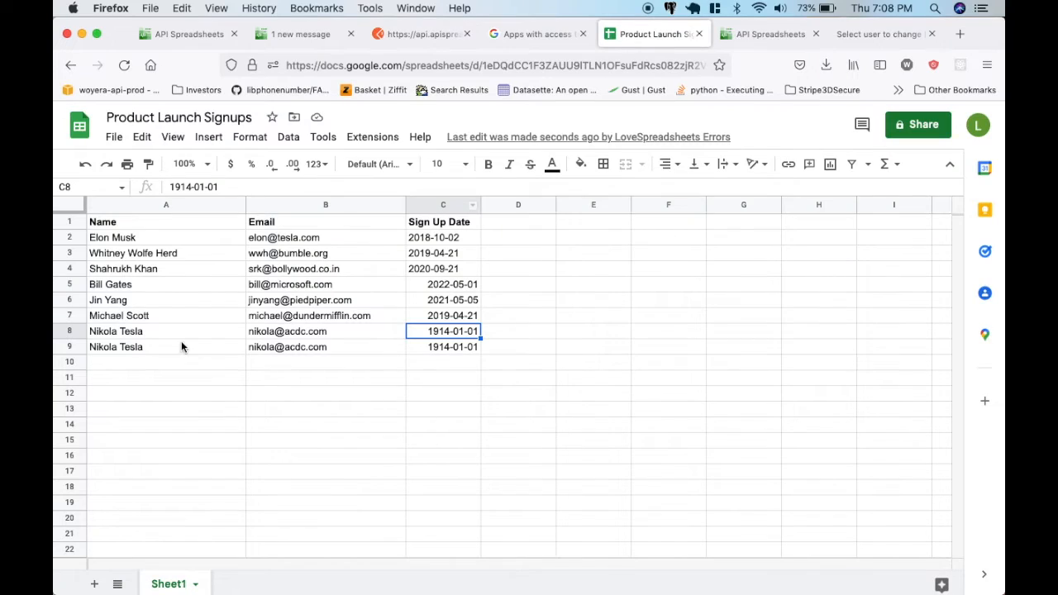
click(210, 347)
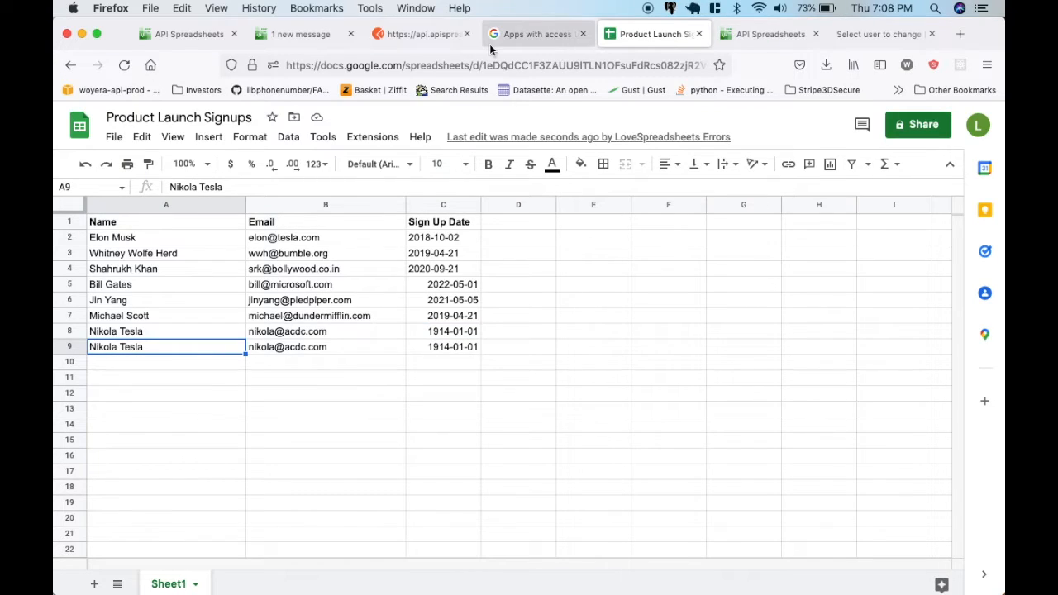
Disable the secretKey header in Postman, resend the POST request and check the response status.
click(413, 34)
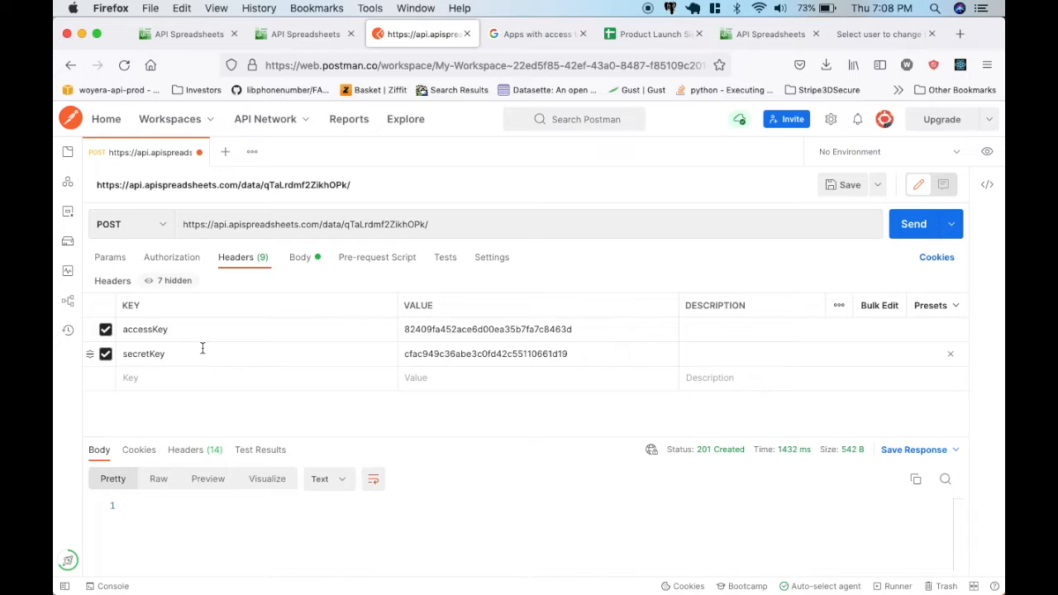
click(105, 354)
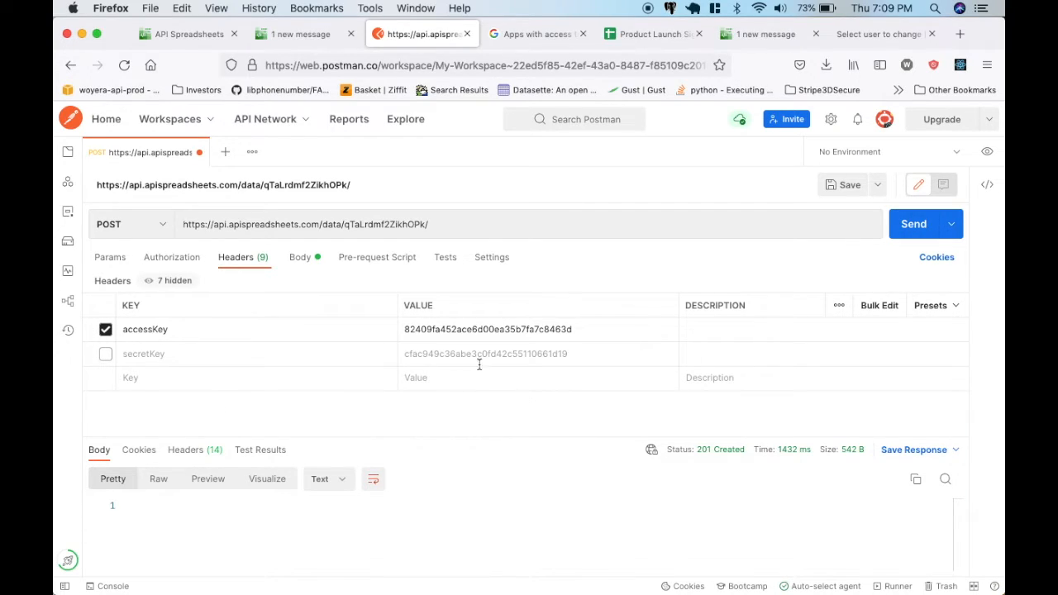
click(304, 258)
click(242, 257)
click(939, 230)
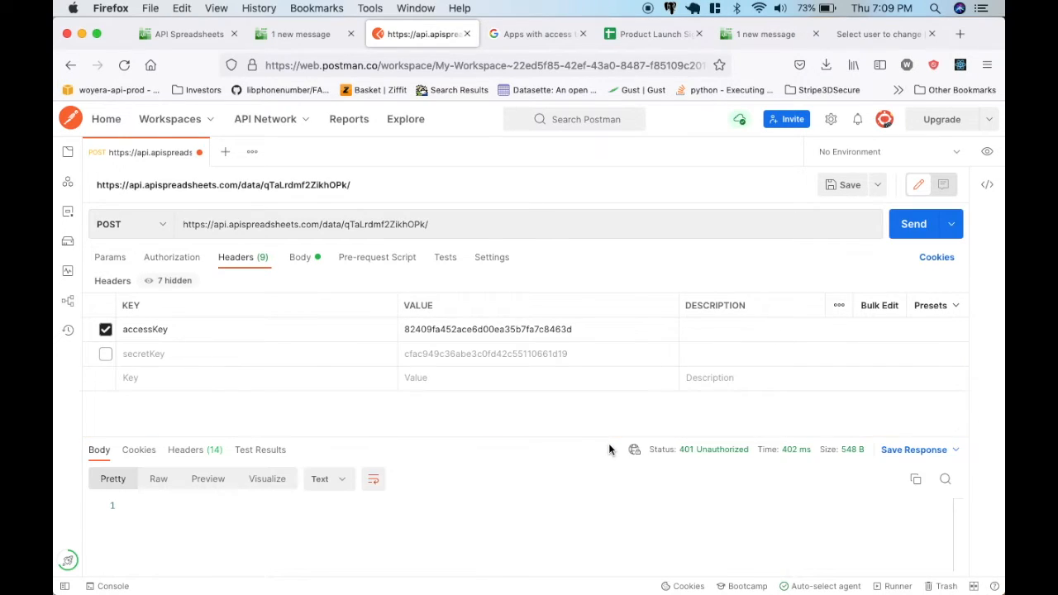
mouse_move(711, 450)
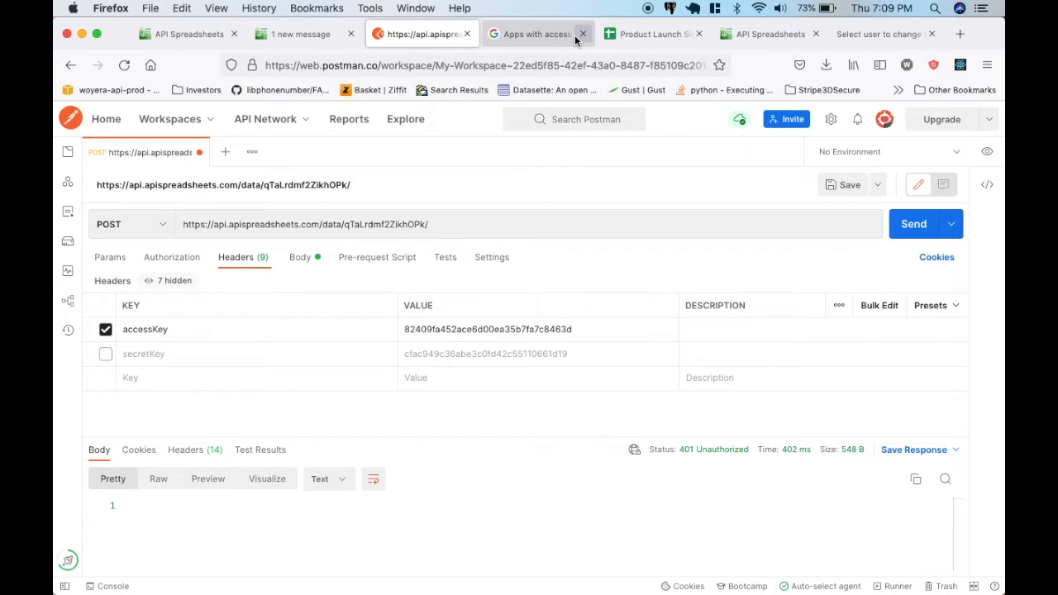
click(537, 34)
click(396, 41)
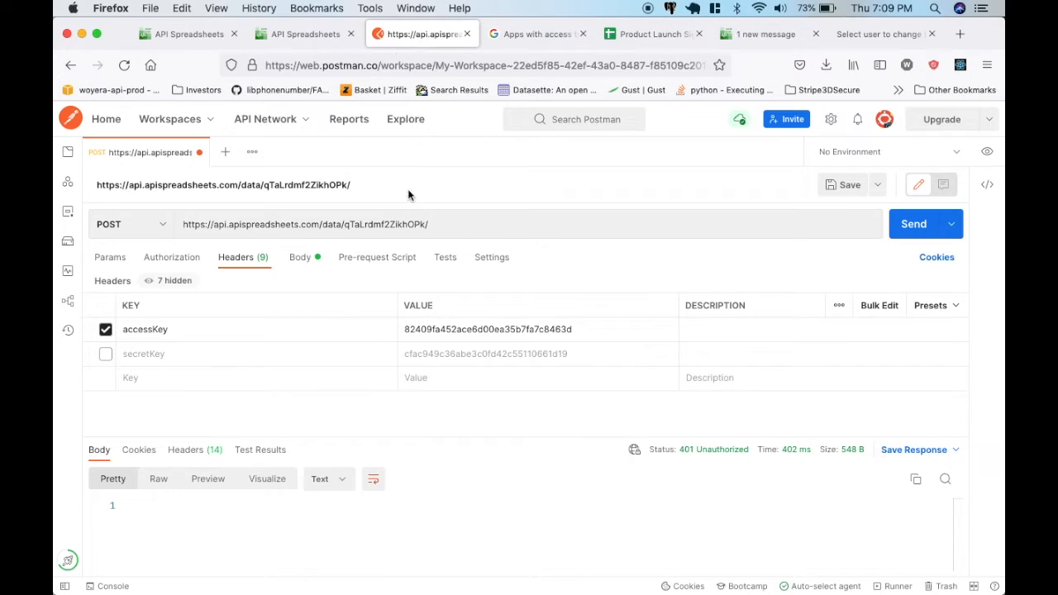
click(103, 354)
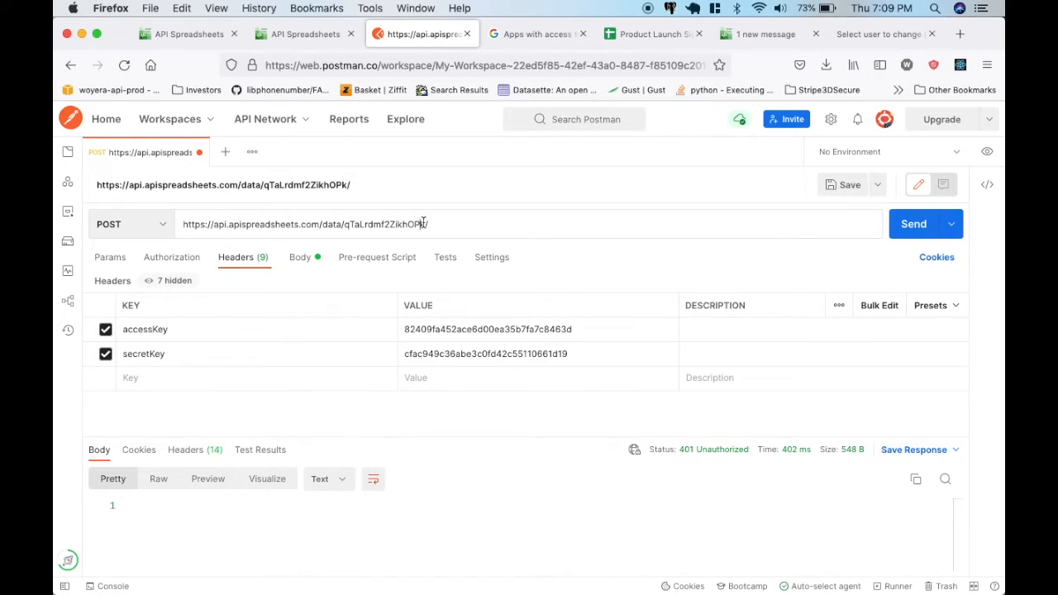
key(BackSpace)
click(914, 224)
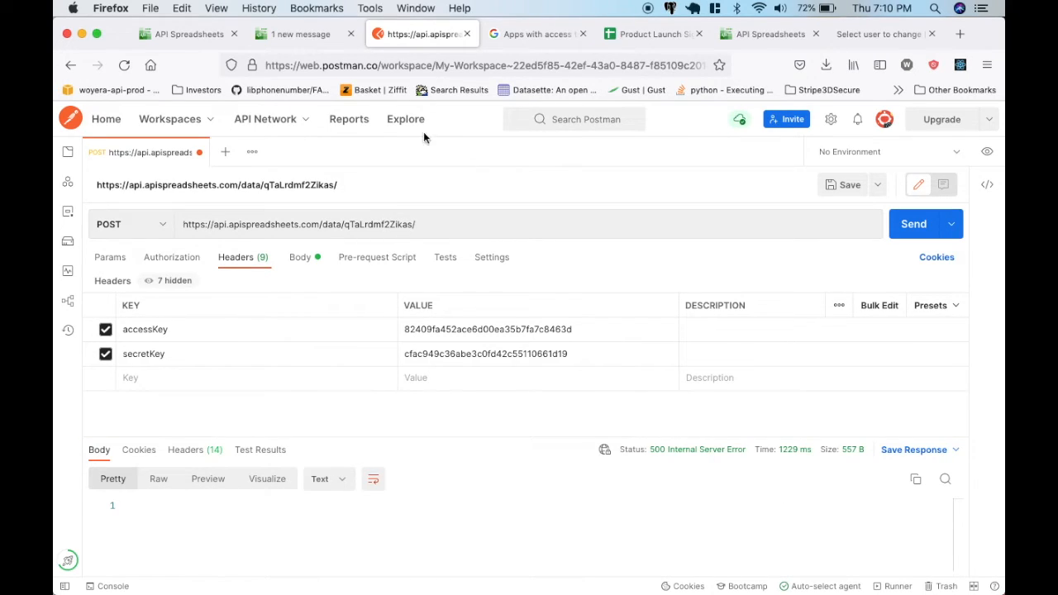
click(305, 33)
click(436, 36)
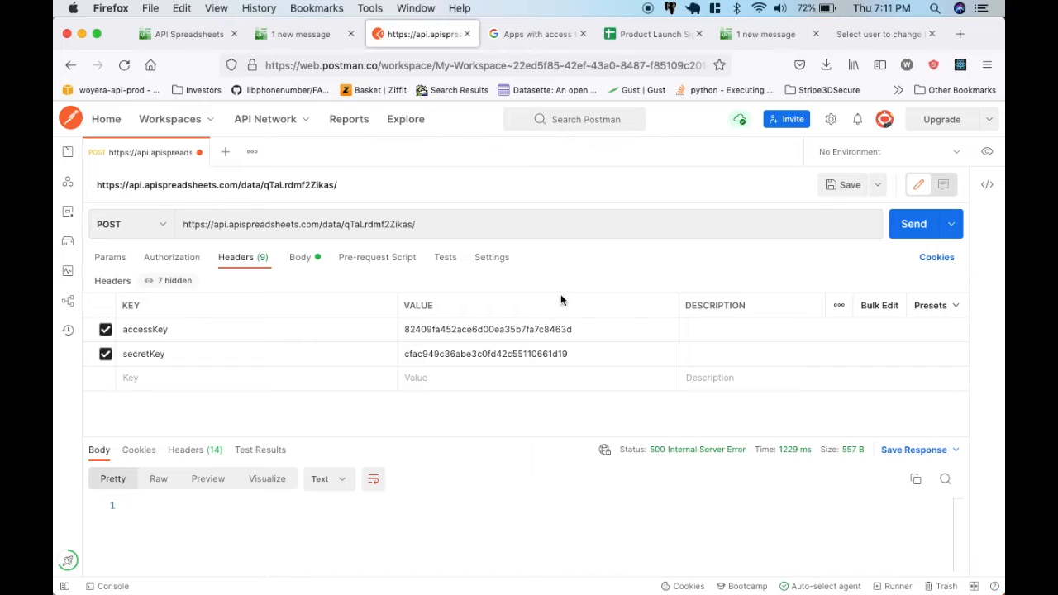